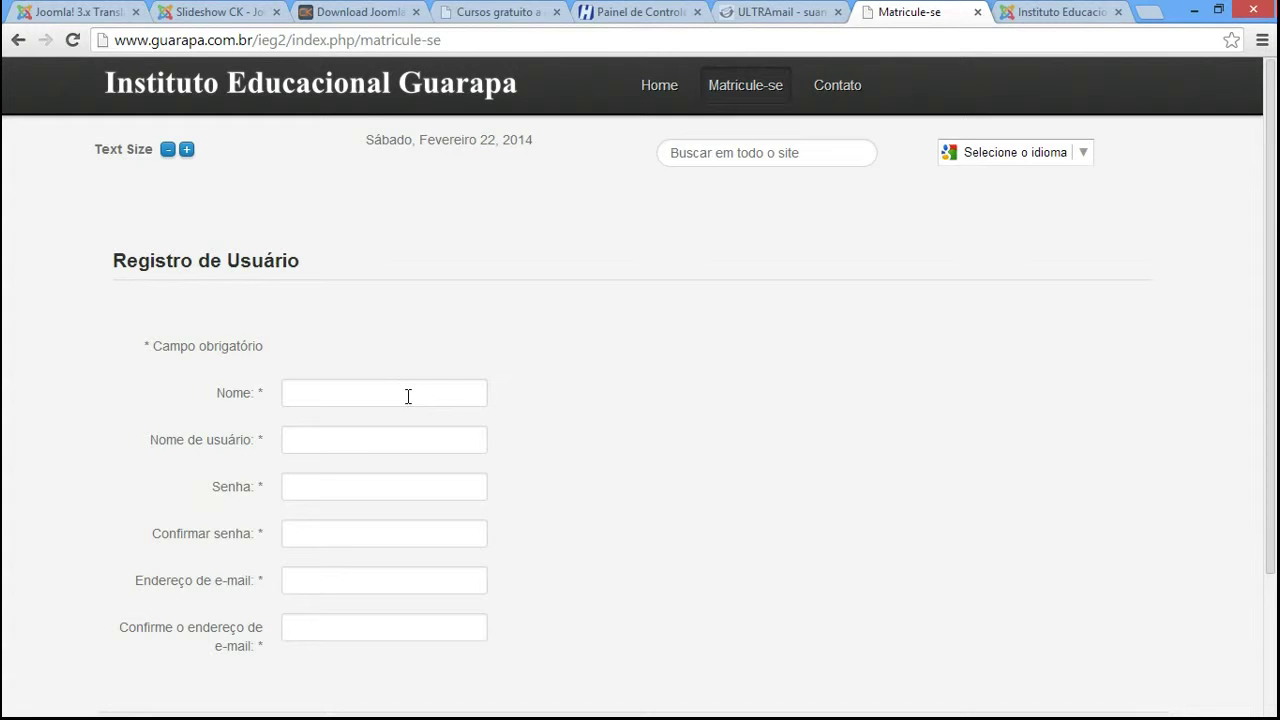
# - Close the Google Tradutor module in the site administration and return to the module list
pyautogui.scroll(-2, 1276, 290)
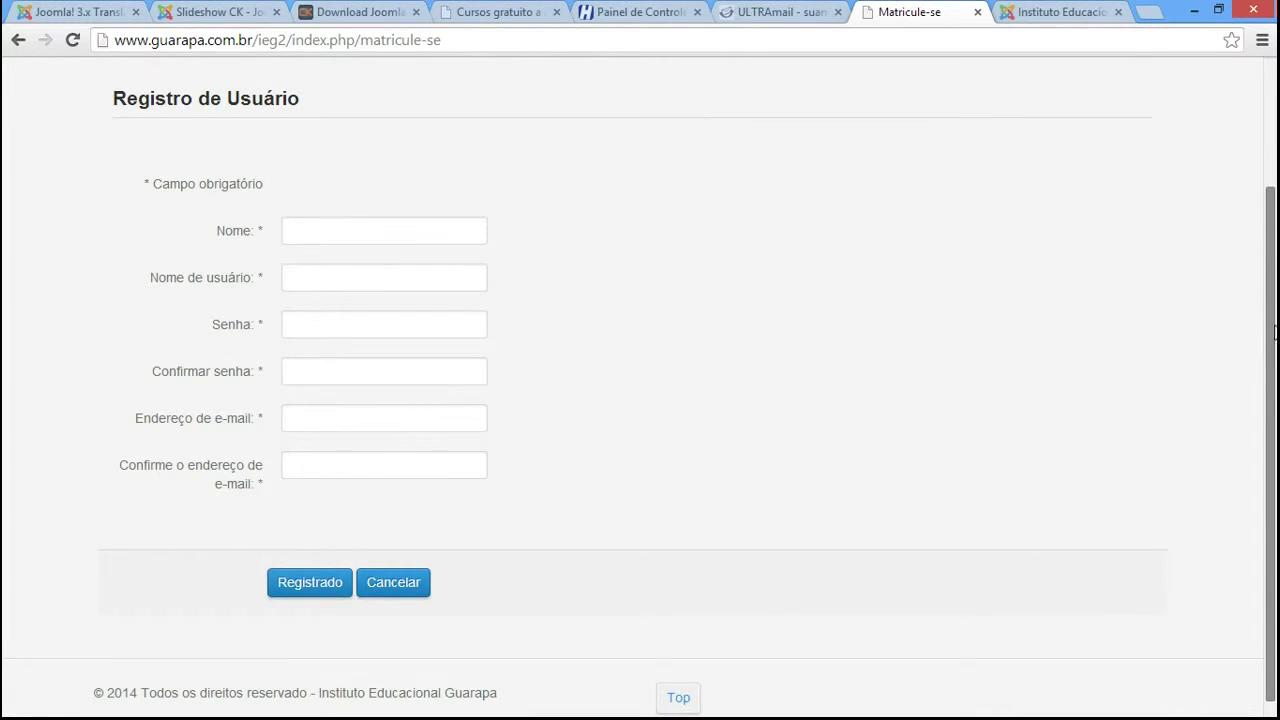
pyautogui.scroll(2, 1274, 330)
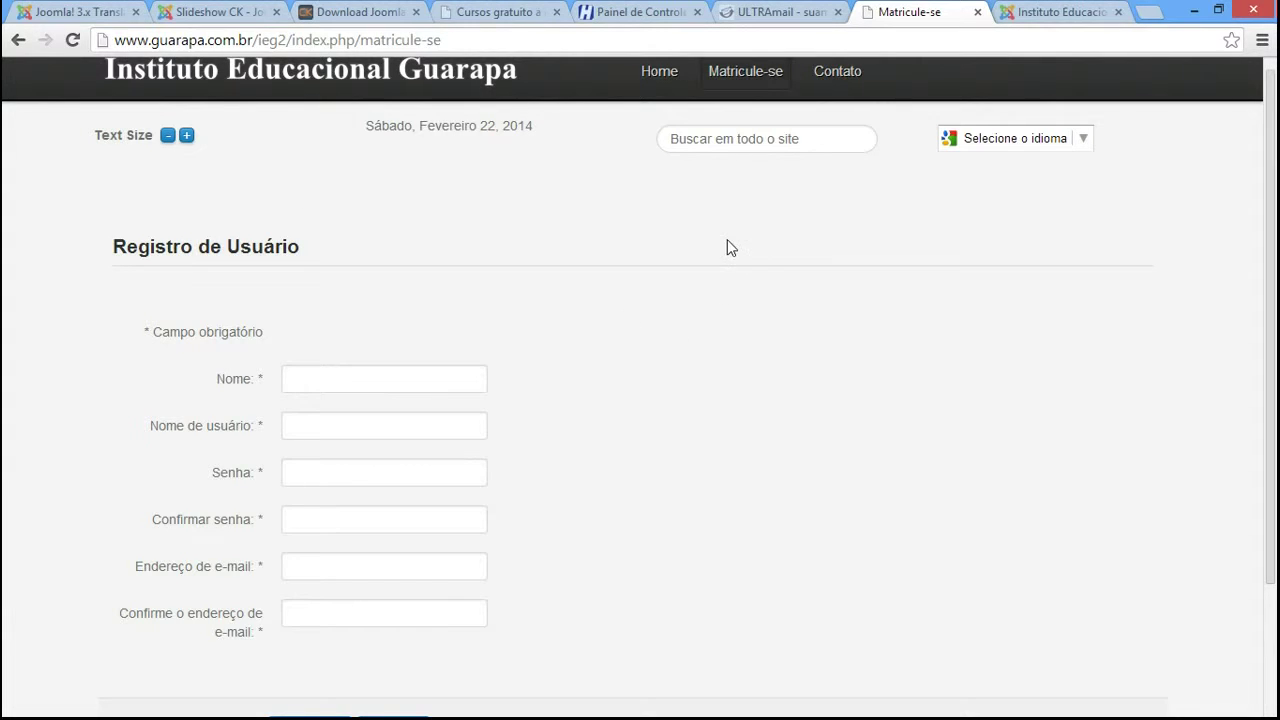
pyautogui.click(1038, 14)
pyautogui.scroll(2, 1274, 220)
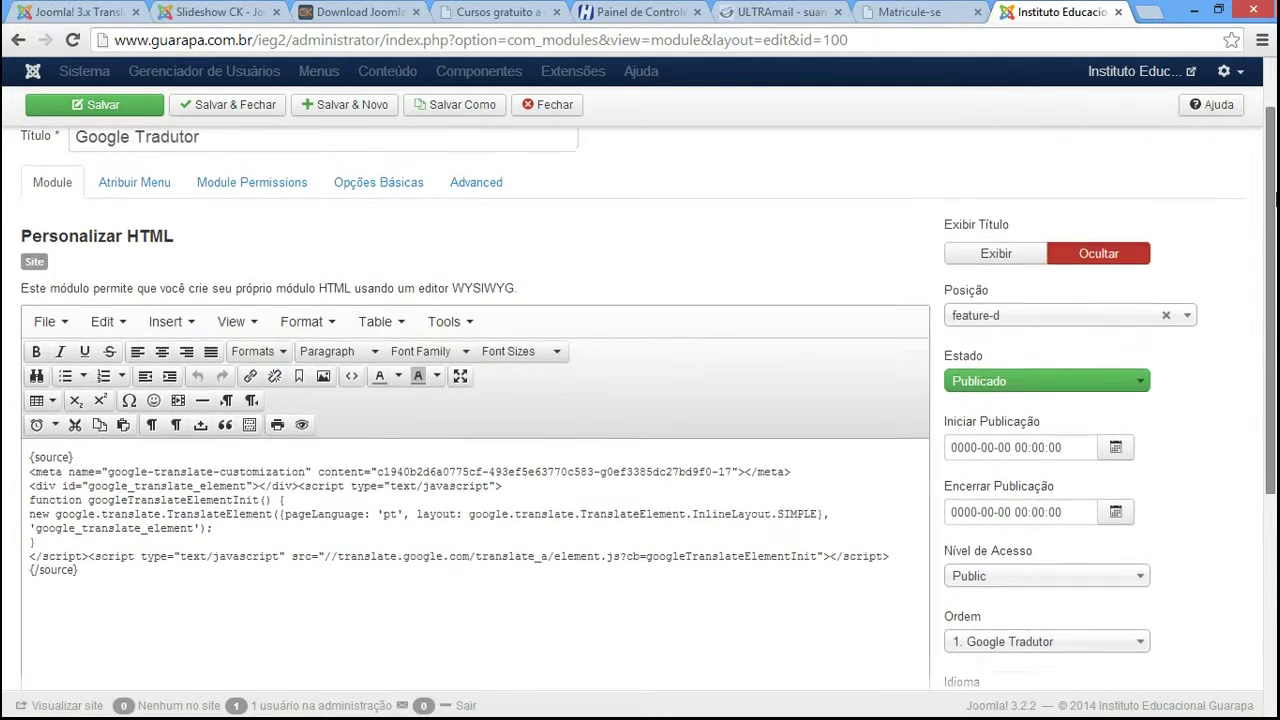
pyautogui.scroll(1, 1276, 196)
pyautogui.moveTo(212, 268); pyautogui.dragTo(50, 278)
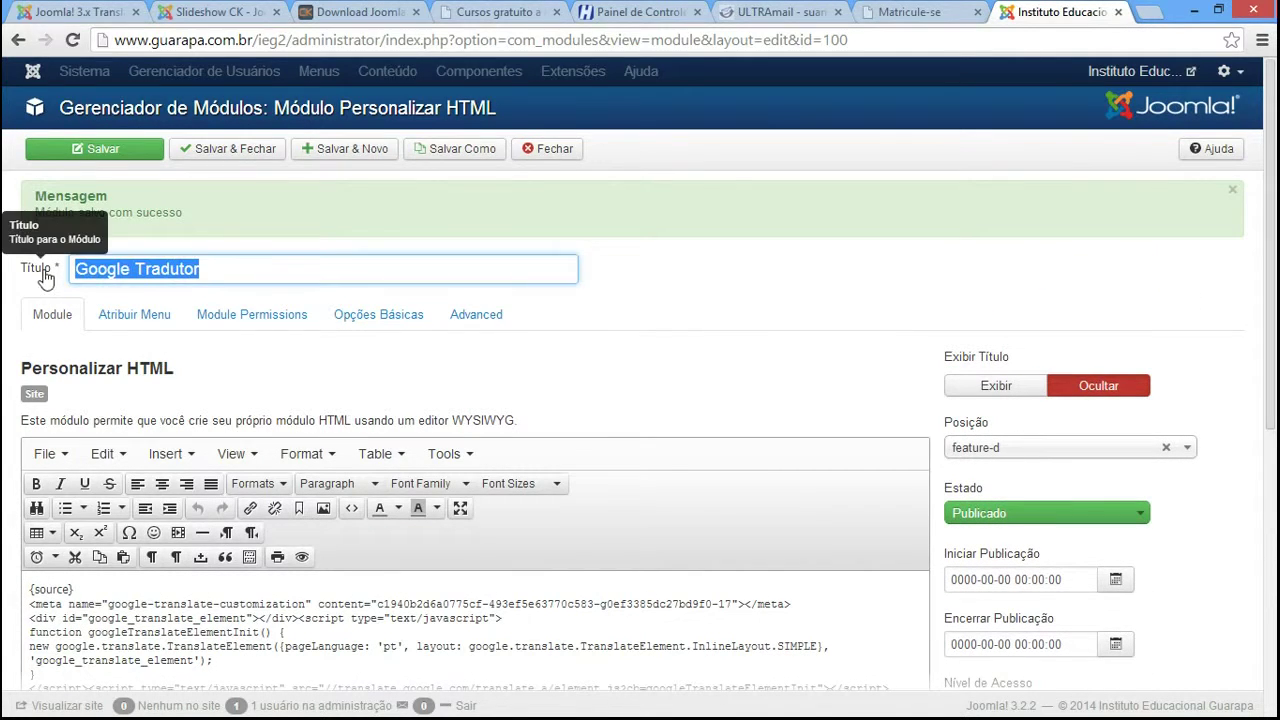
pyautogui.click(540, 152)
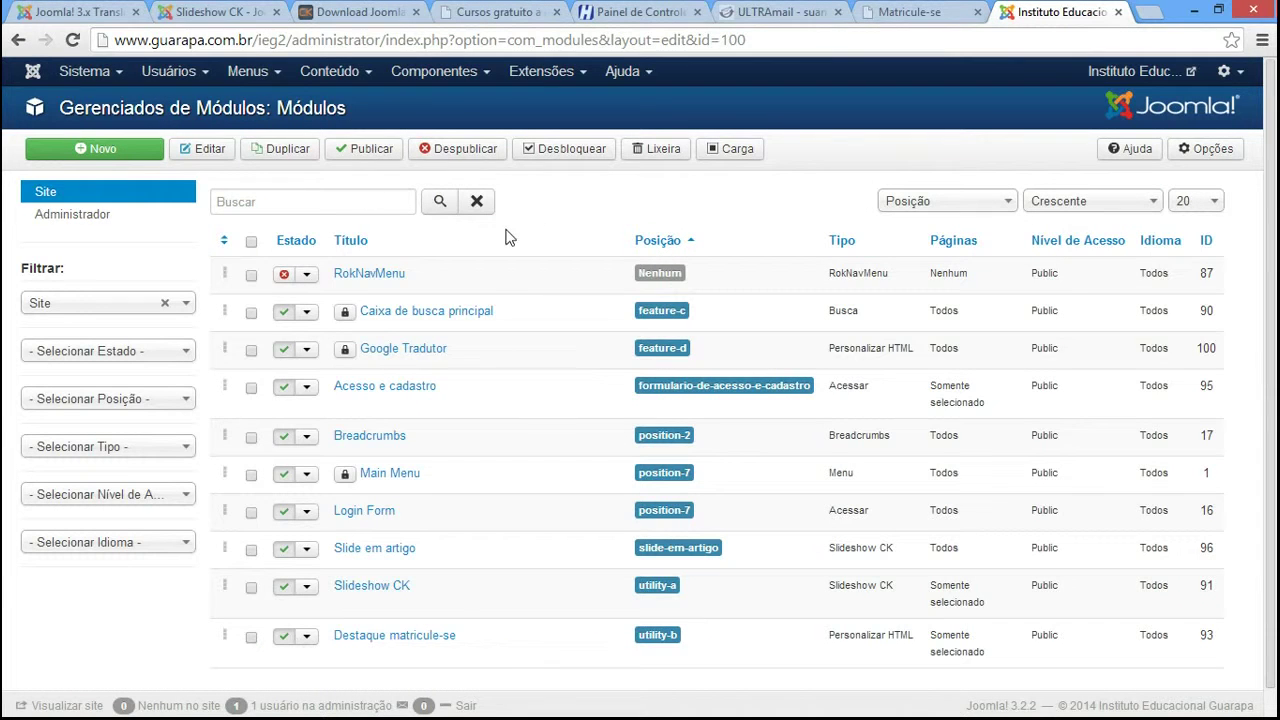
# - Check the Google Tradutor entry in the module list and its language selector on the public registration page
pyautogui.moveTo(358, 348); pyautogui.dragTo(471, 347)
pyautogui.click(471, 347)
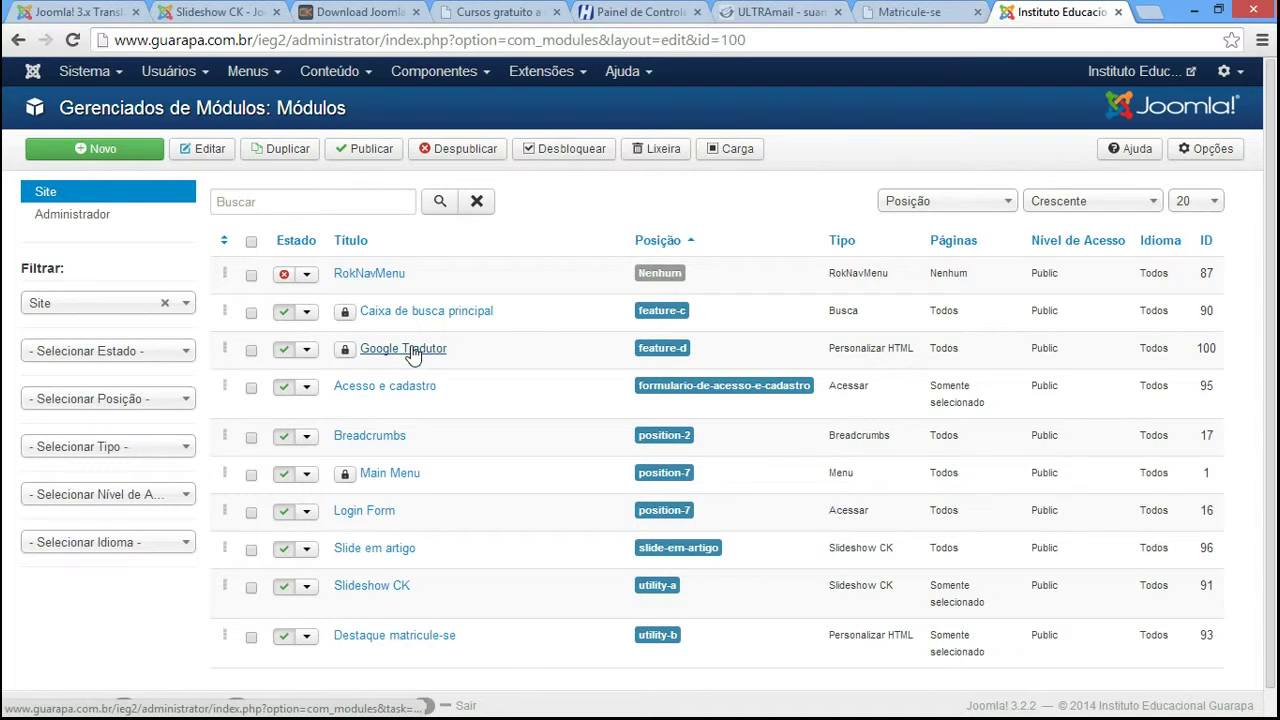
pyautogui.click(915, 12)
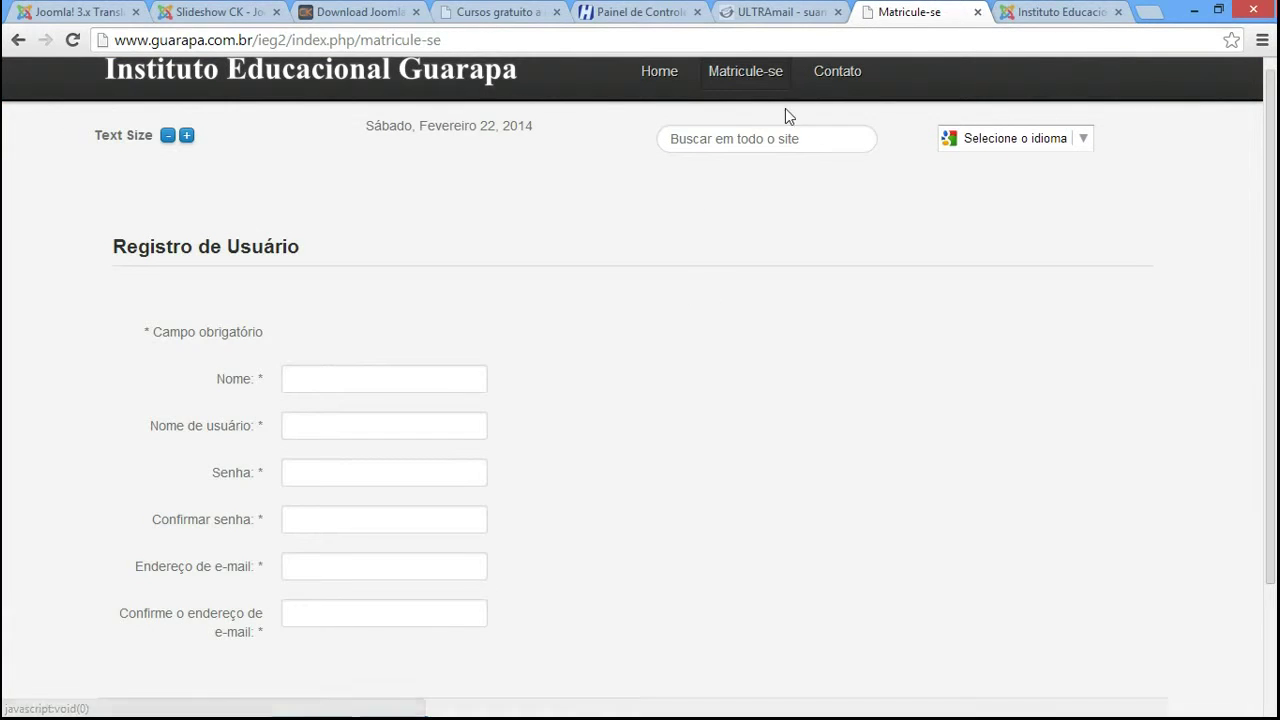
pyautogui.click(1060, 12)
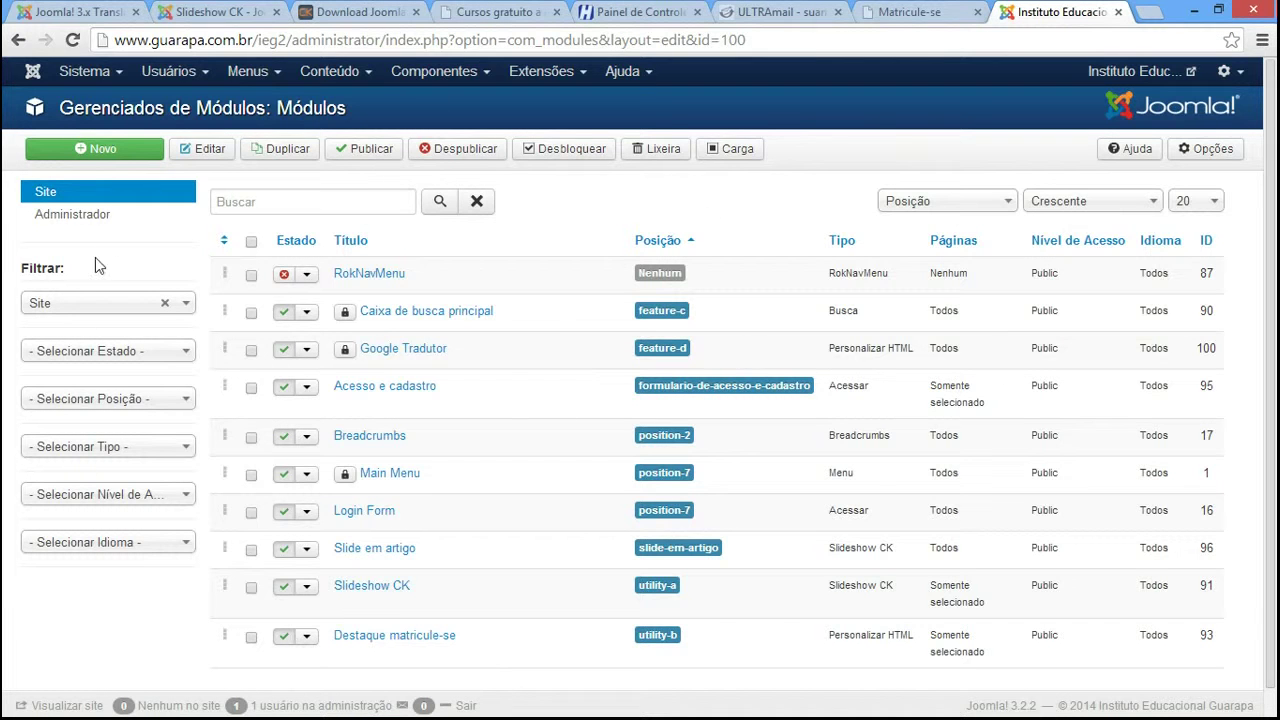
# - Create a new module of the type Personalizar HTML
pyautogui.click(130, 150)
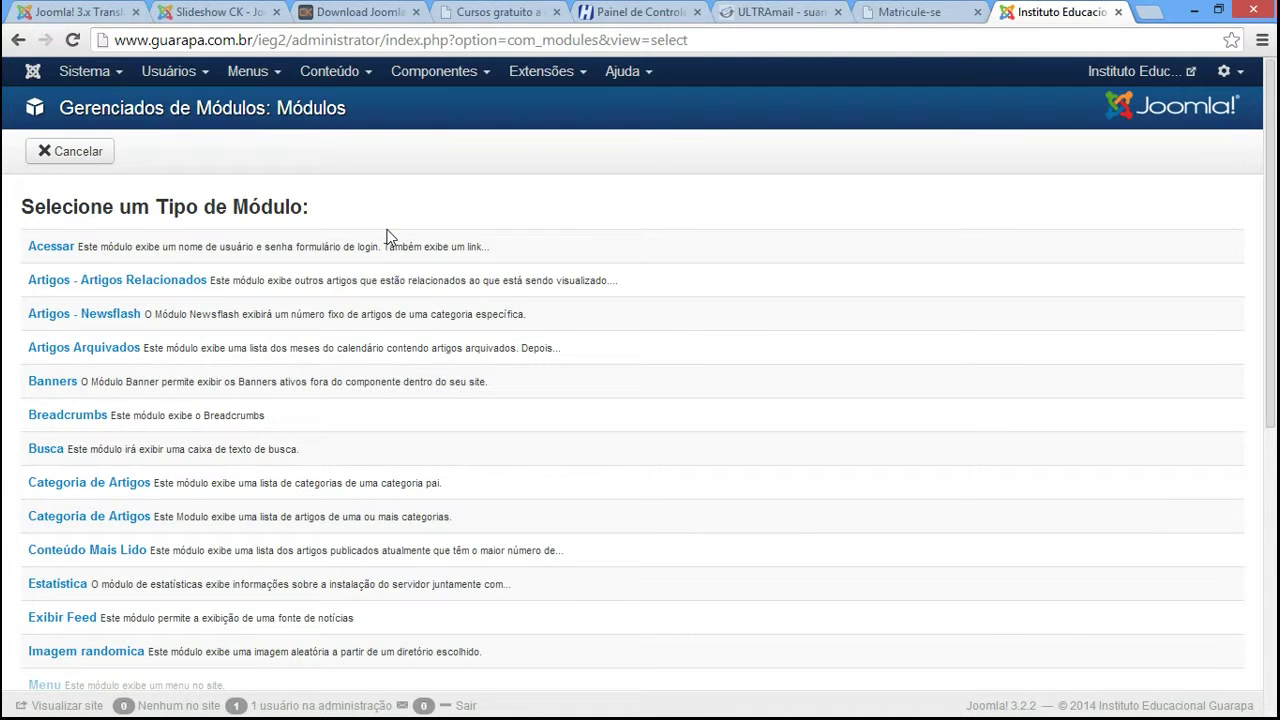
pyautogui.scroll(-5, 872, 333)
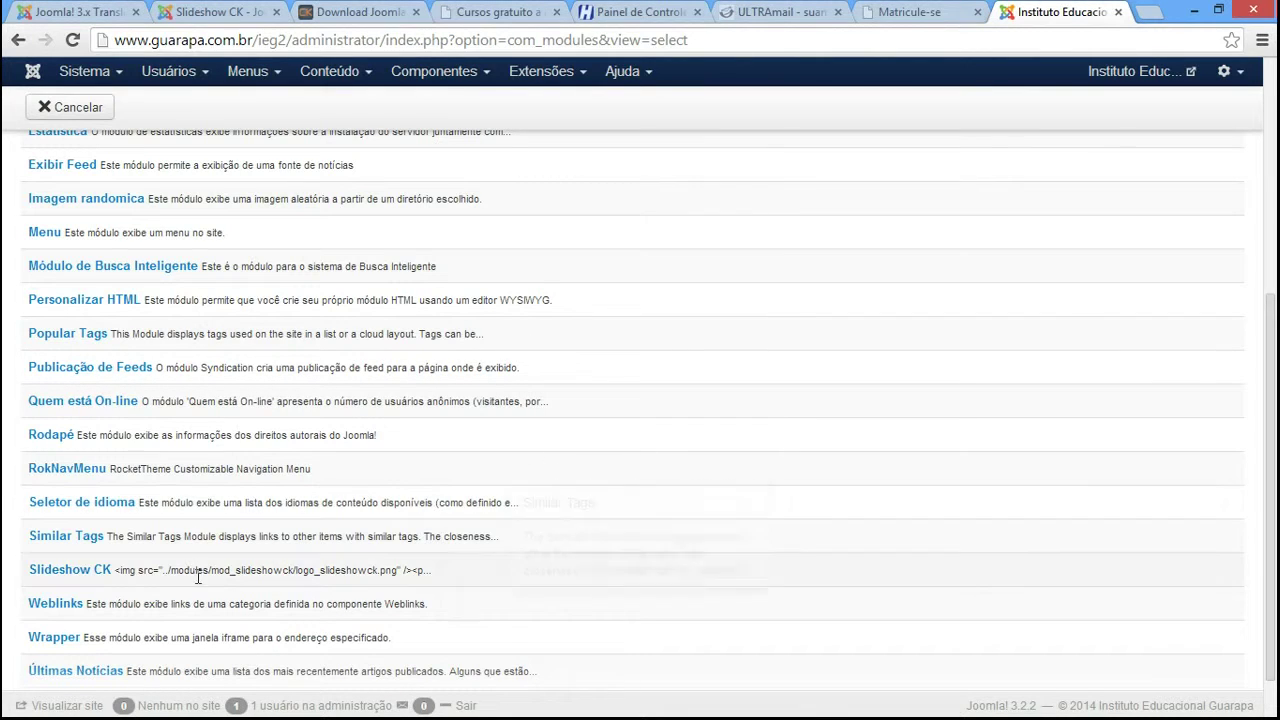
pyautogui.click(106, 313)
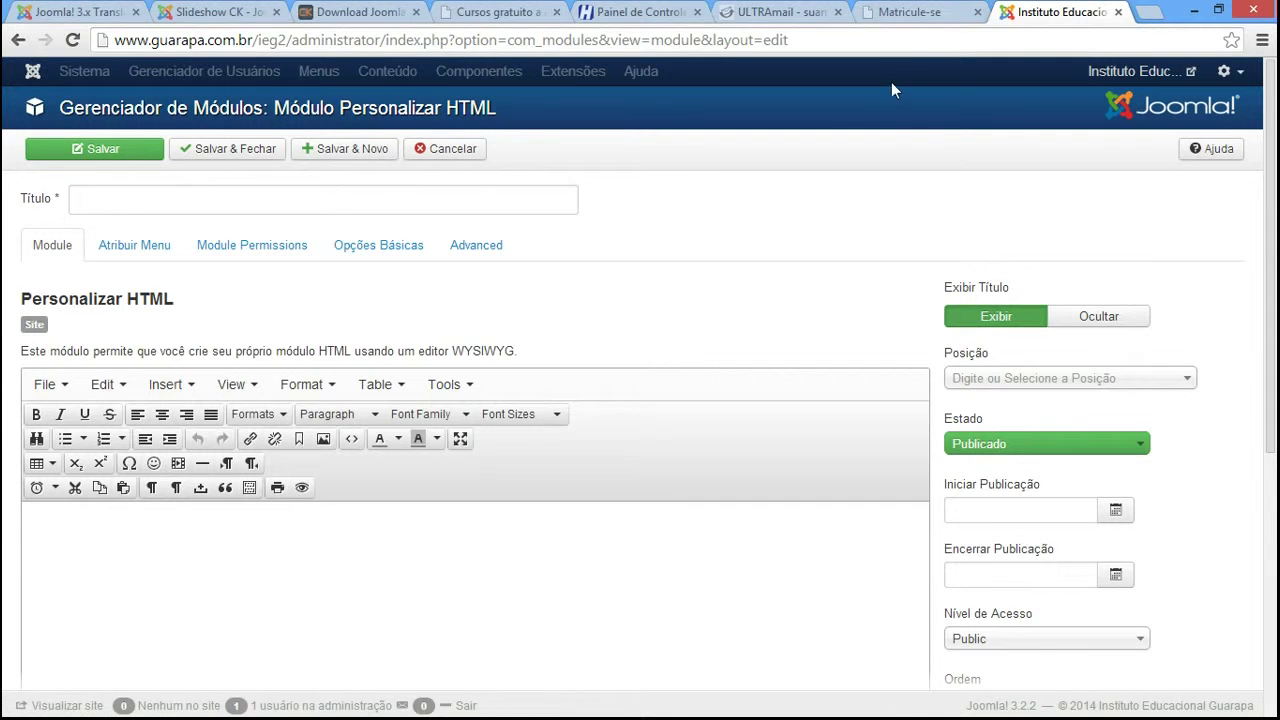
# - Name the new module "Destaque antes de matricule-se" and set its title to Ocultar
pyautogui.click(893, 12)
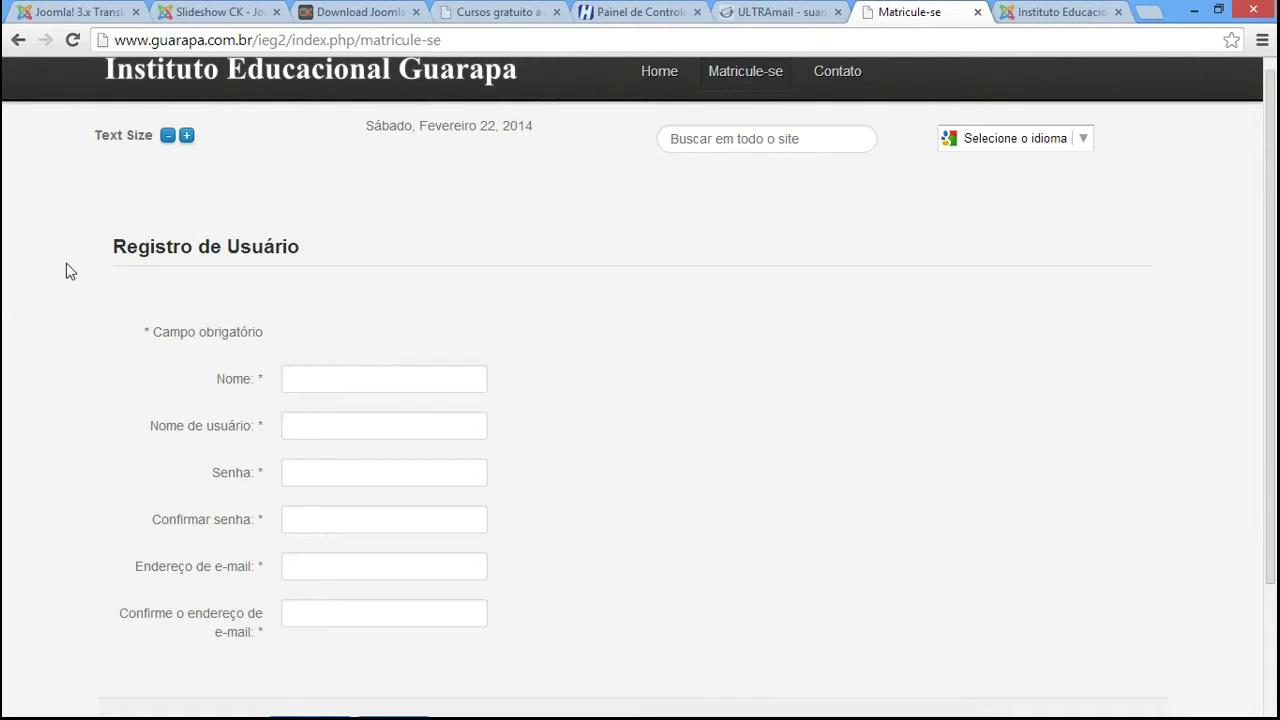
pyautogui.moveTo(106, 262); pyautogui.dragTo(330, 261)
pyautogui.click(569, 284)
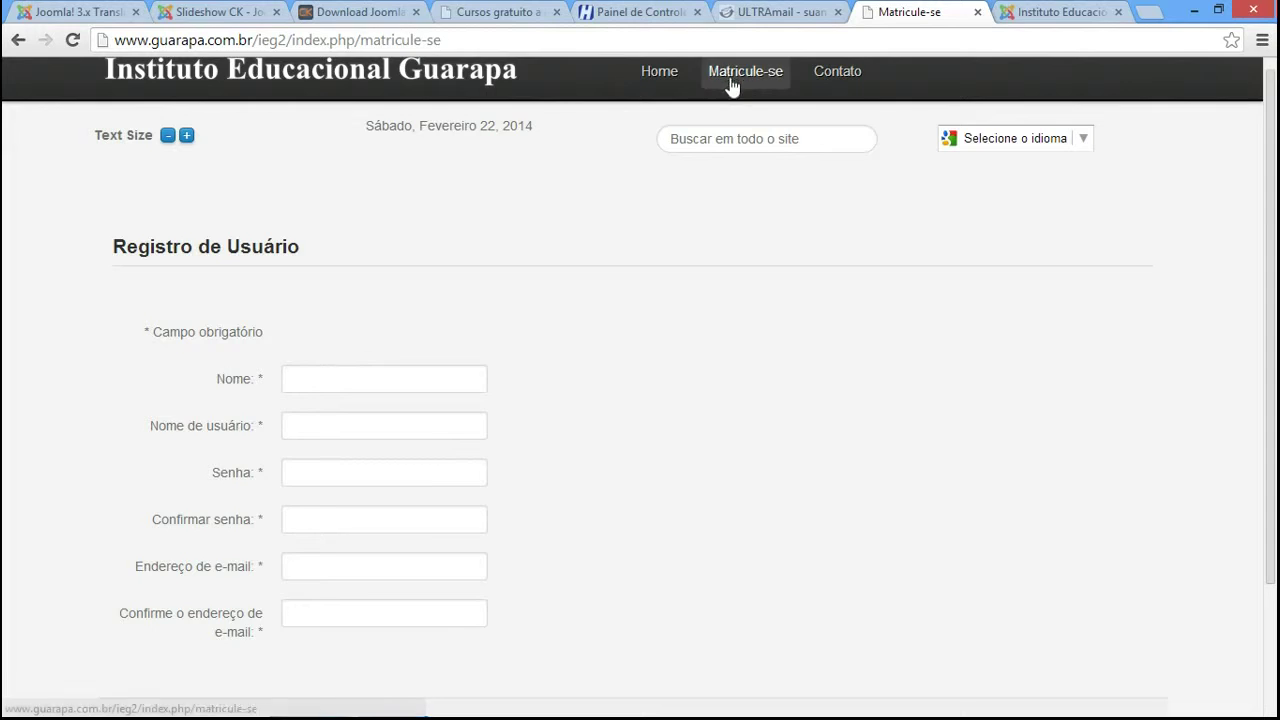
pyautogui.click(1046, 16)
pyautogui.click(166, 197)
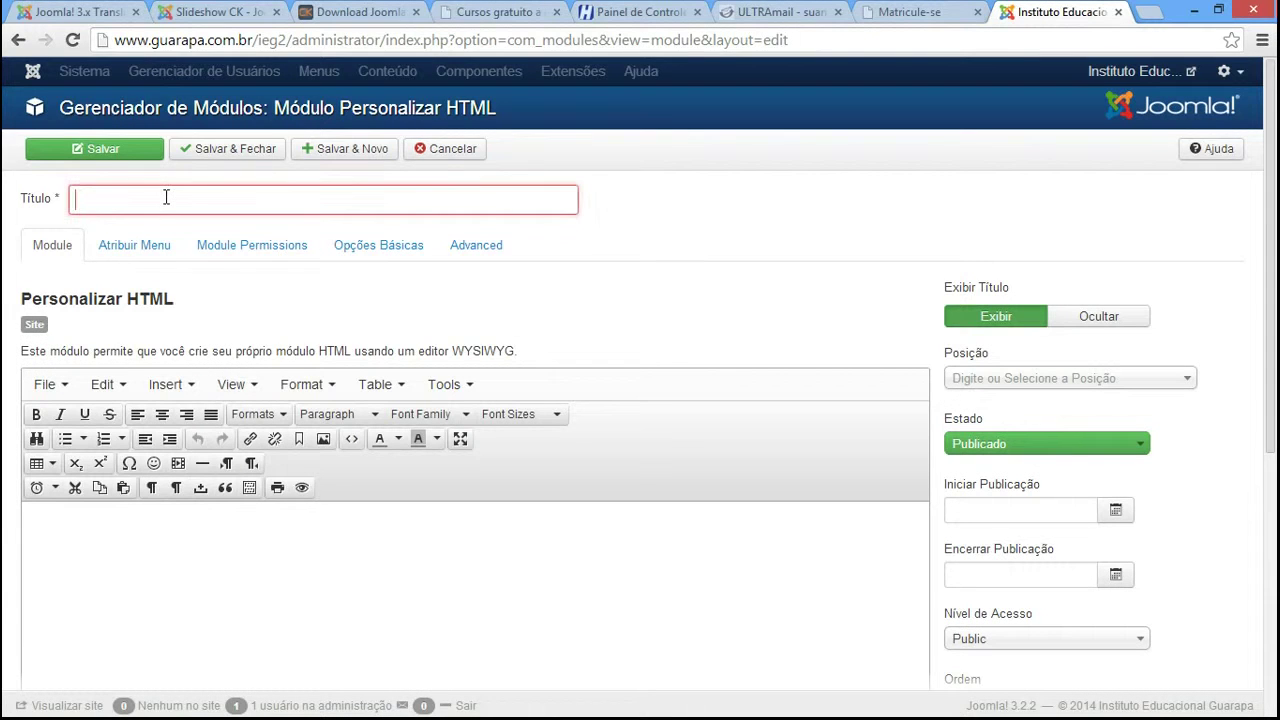
pyautogui.write('D')
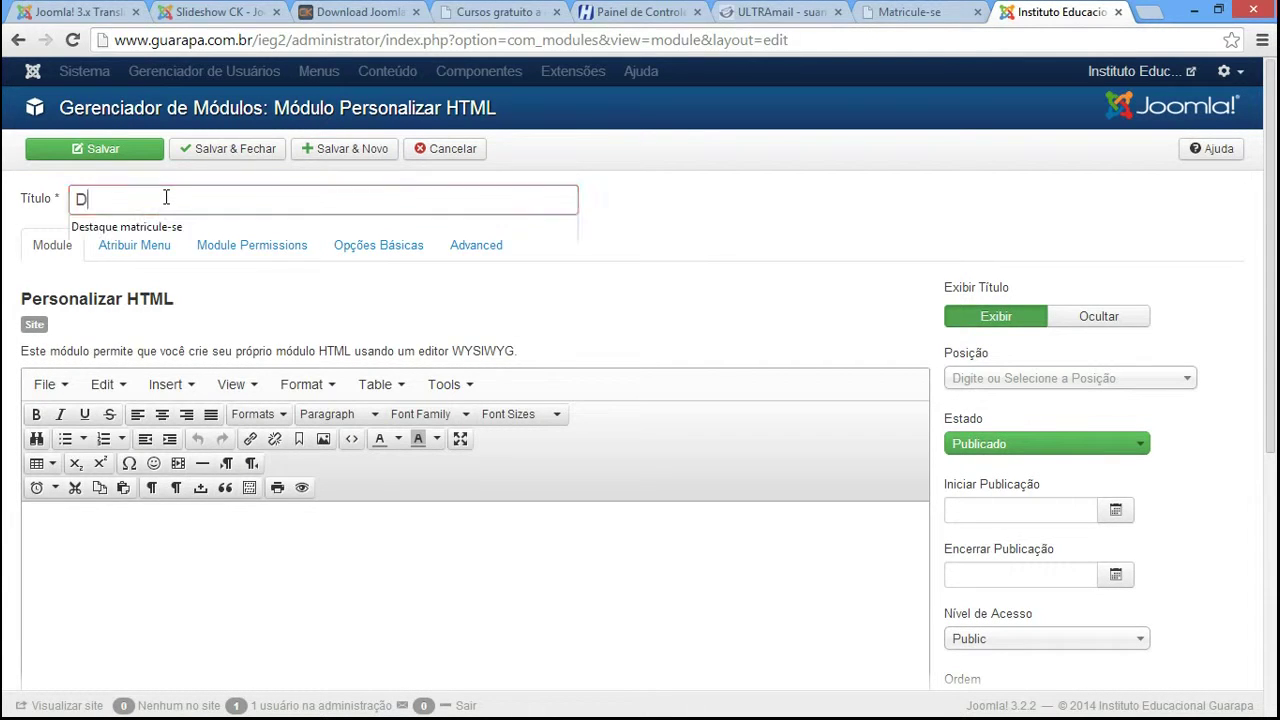
pyautogui.write('estaque antes de matricule-se')
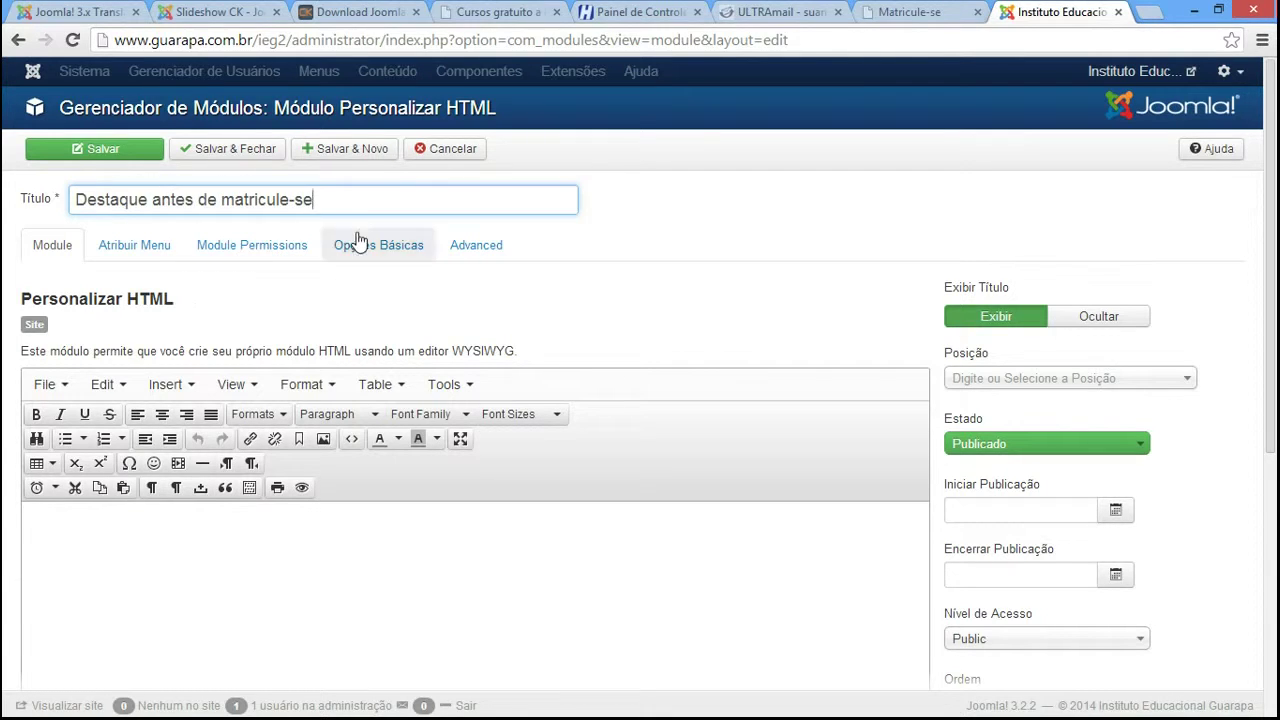
pyautogui.moveTo(365, 207); pyautogui.dragTo(65, 225)
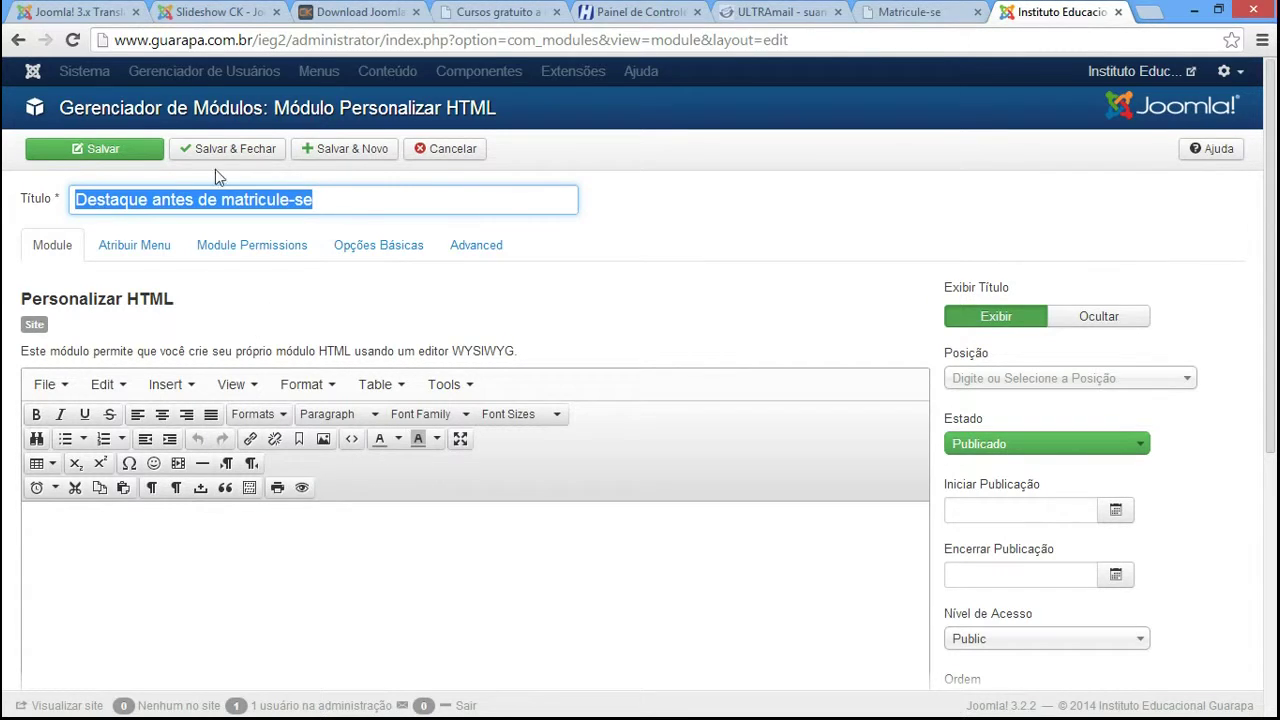
pyautogui.click(1101, 317)
pyautogui.scroll(-1, 316, 470)
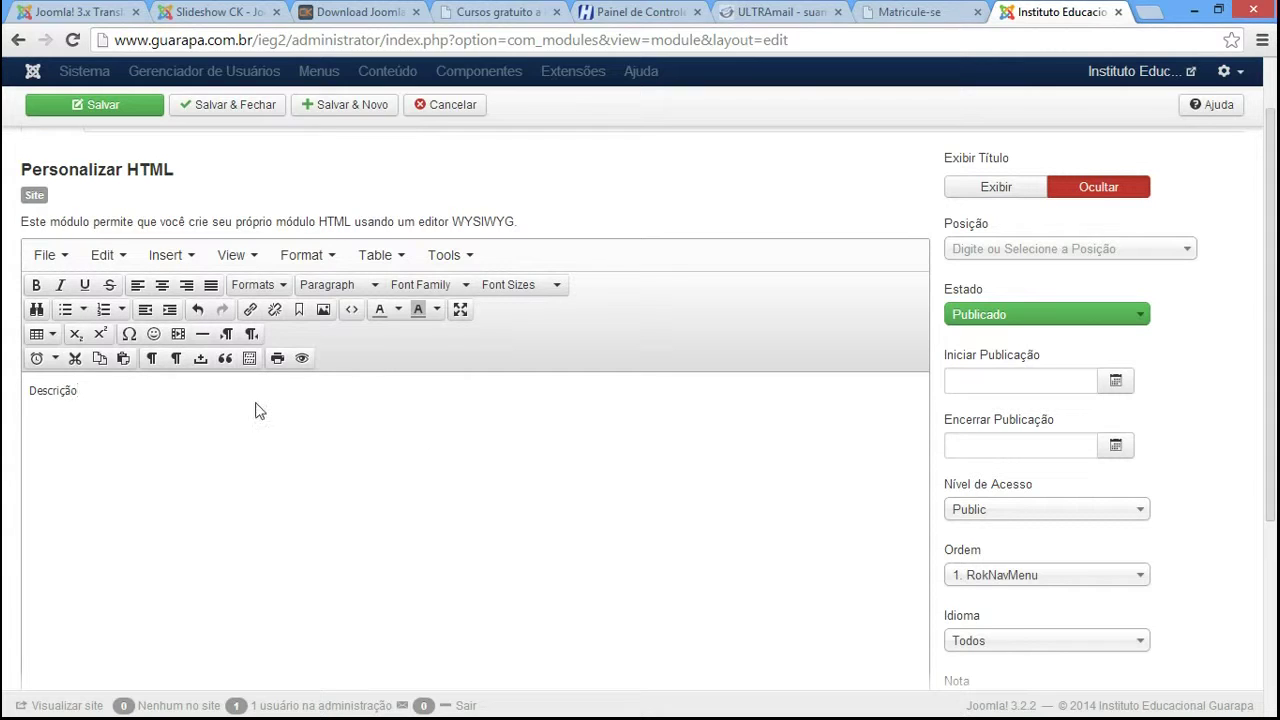
pyautogui.doubleClick(32, 390)
pyautogui.press('BackSpace')
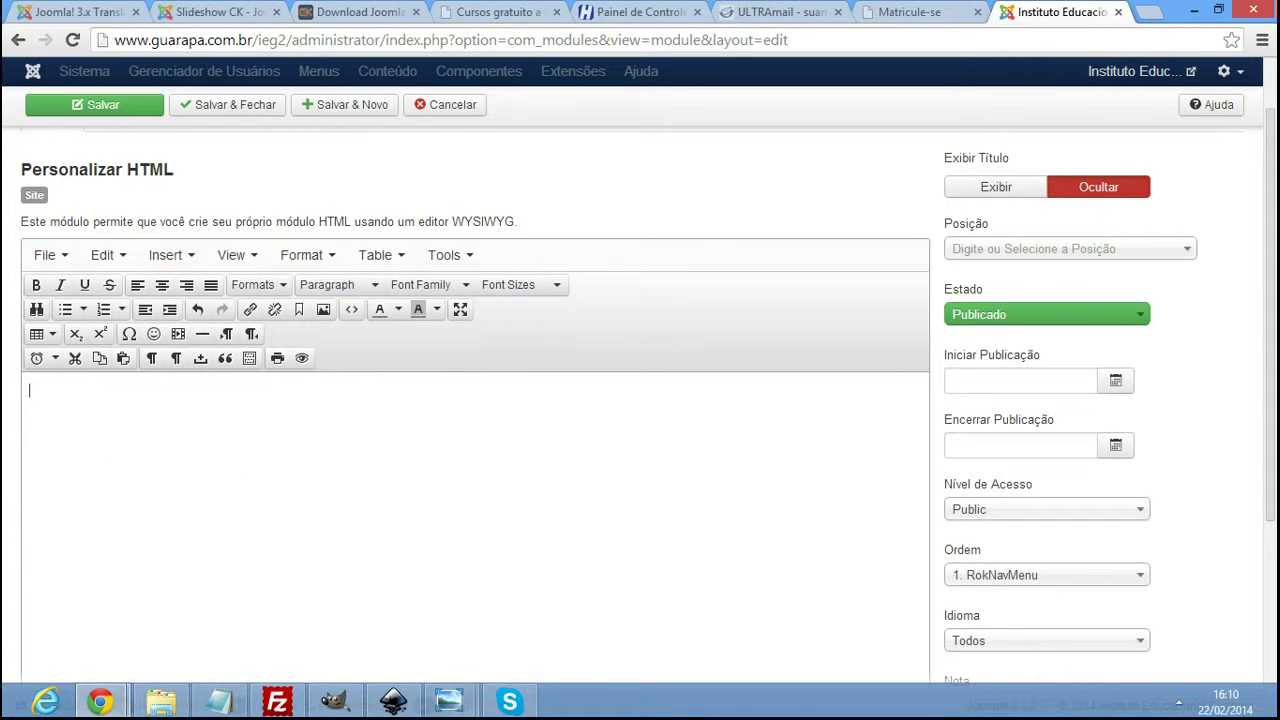
# - Review the banner artwork in Inkscape and the site's remote images folder in FileZilla, returning to the module in Chrome
pyautogui.click(393, 700)
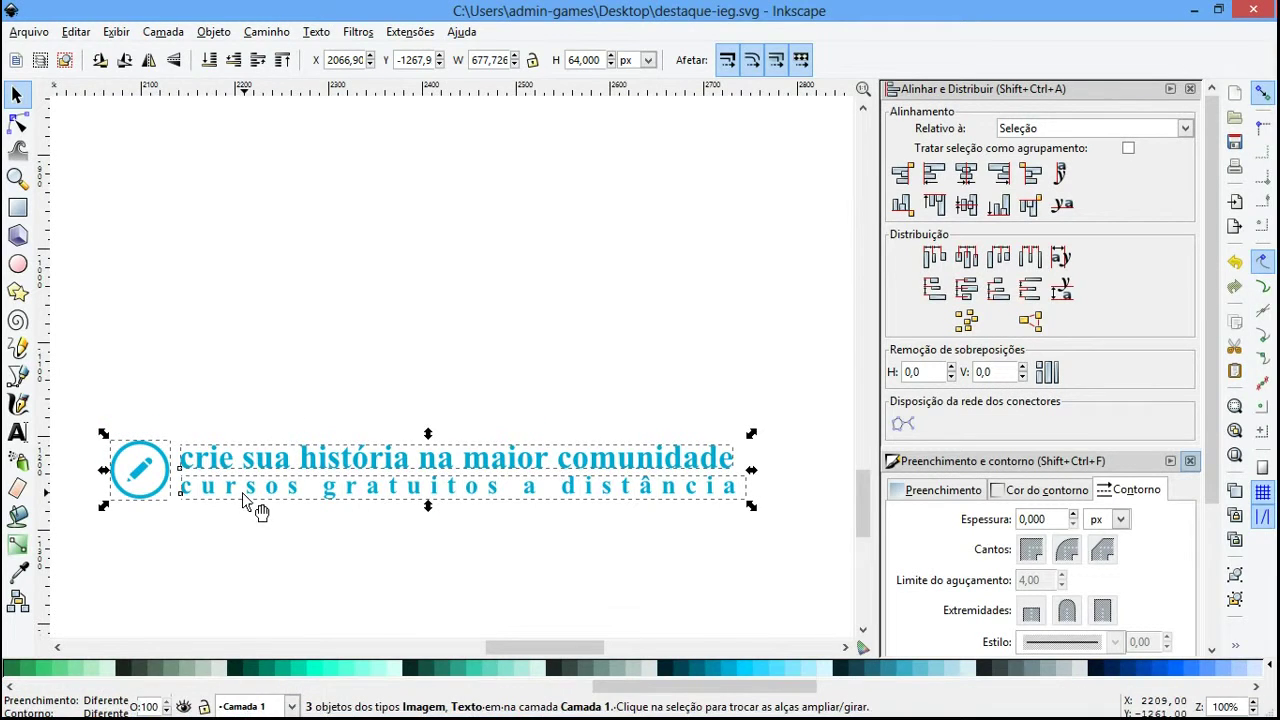
pyautogui.click(454, 568)
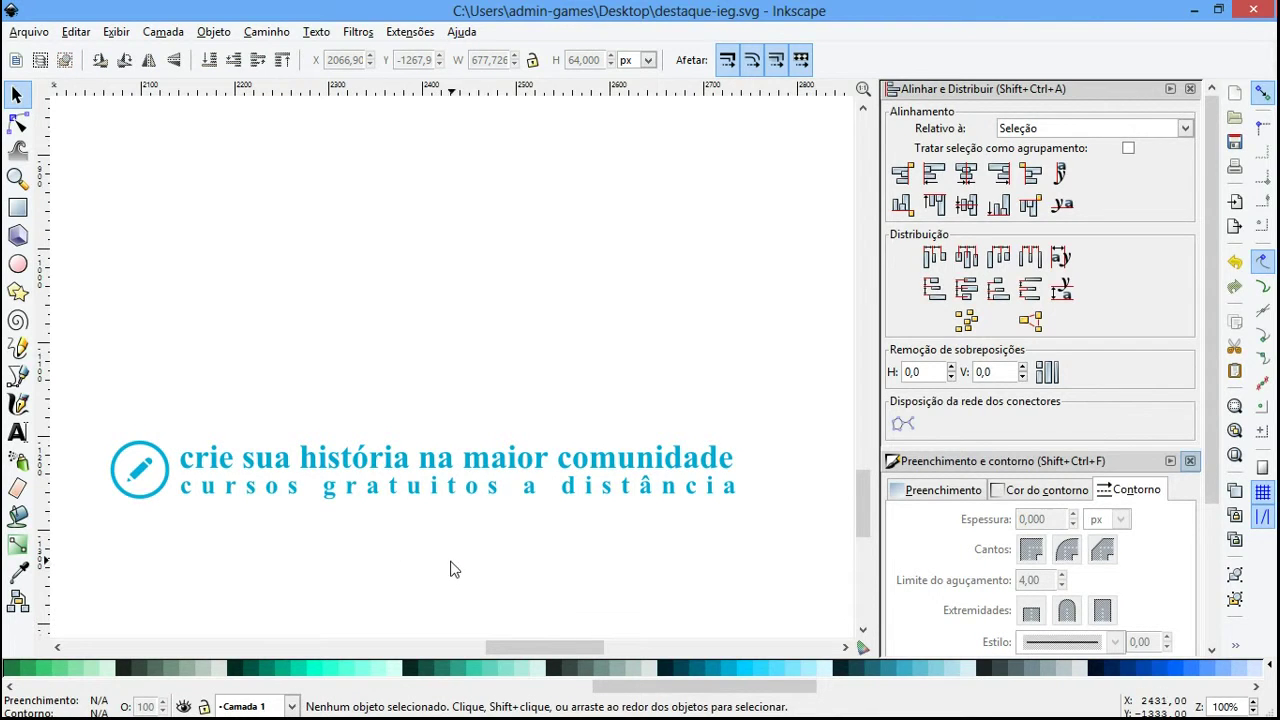
pyautogui.hotkey('alt', 'Tab')
pyautogui.moveTo(400, 337); pyautogui.dragTo(1115, 563)
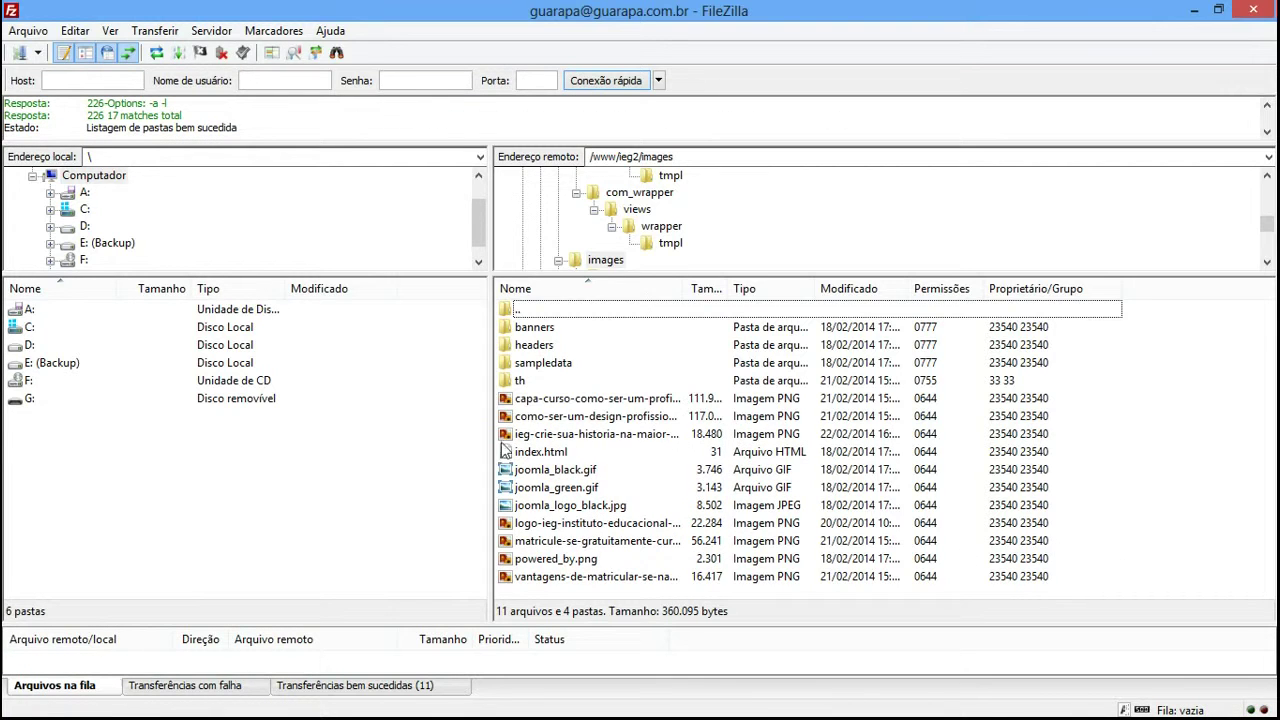
pyautogui.moveTo(100, 702)
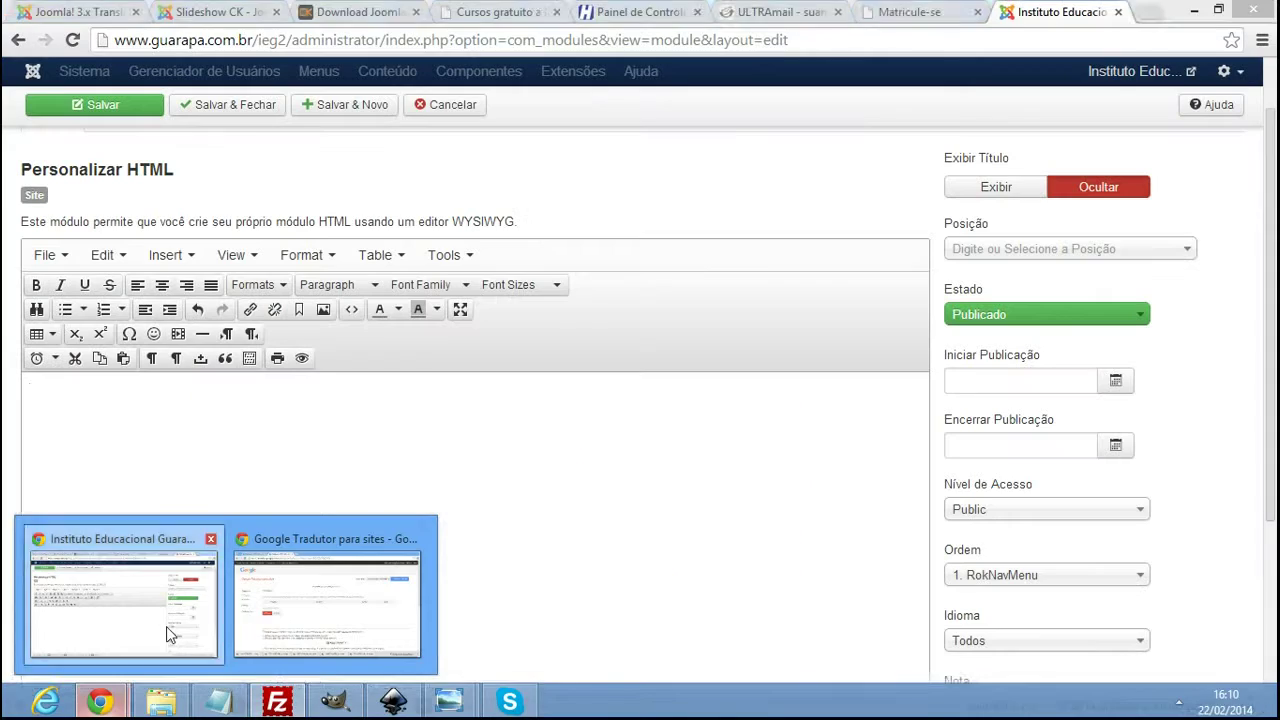
pyautogui.click(166, 626)
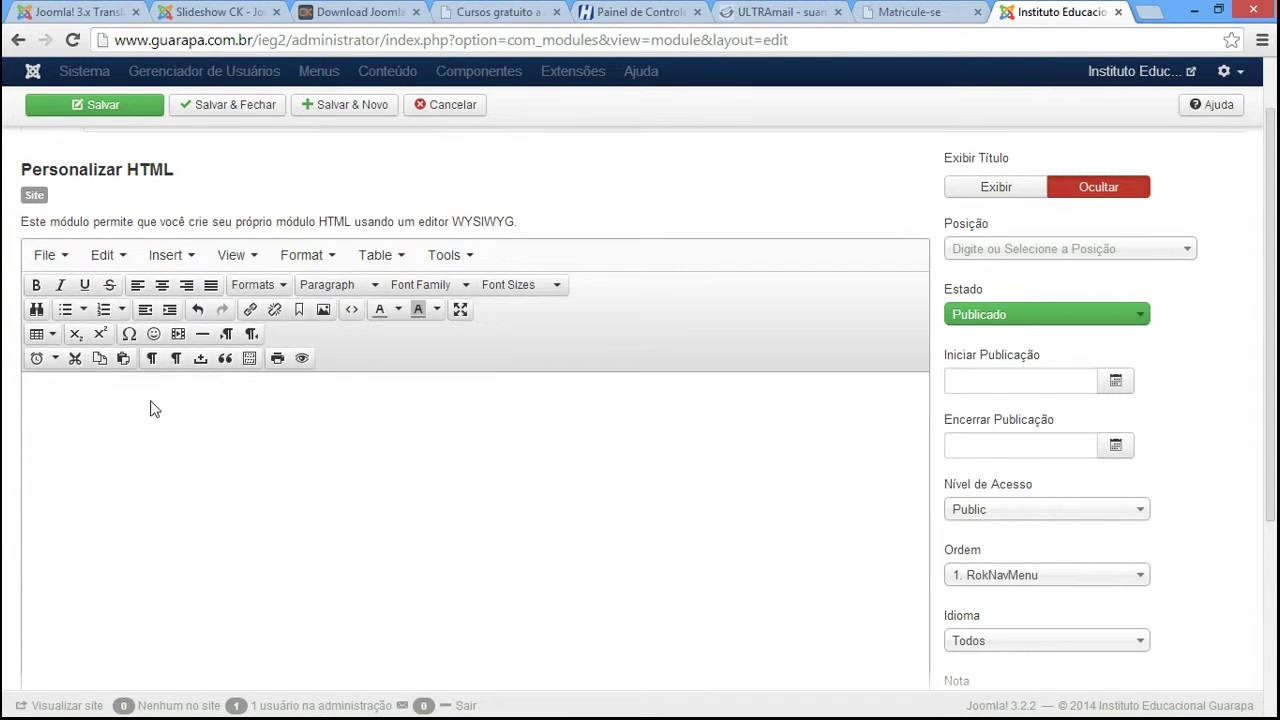
# - Reduce the height of the module's content editor and place the text cursor in its empty body
pyautogui.scroll(-1, 130, 460)
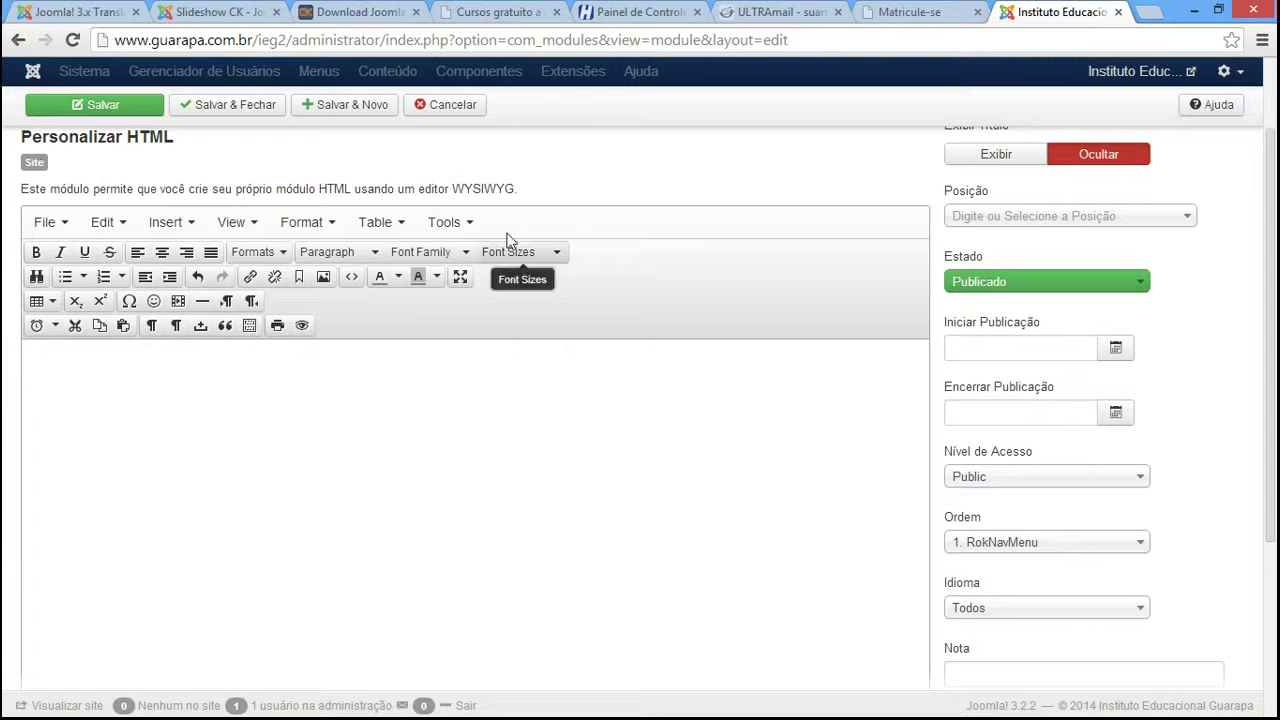
pyautogui.click(915, 11)
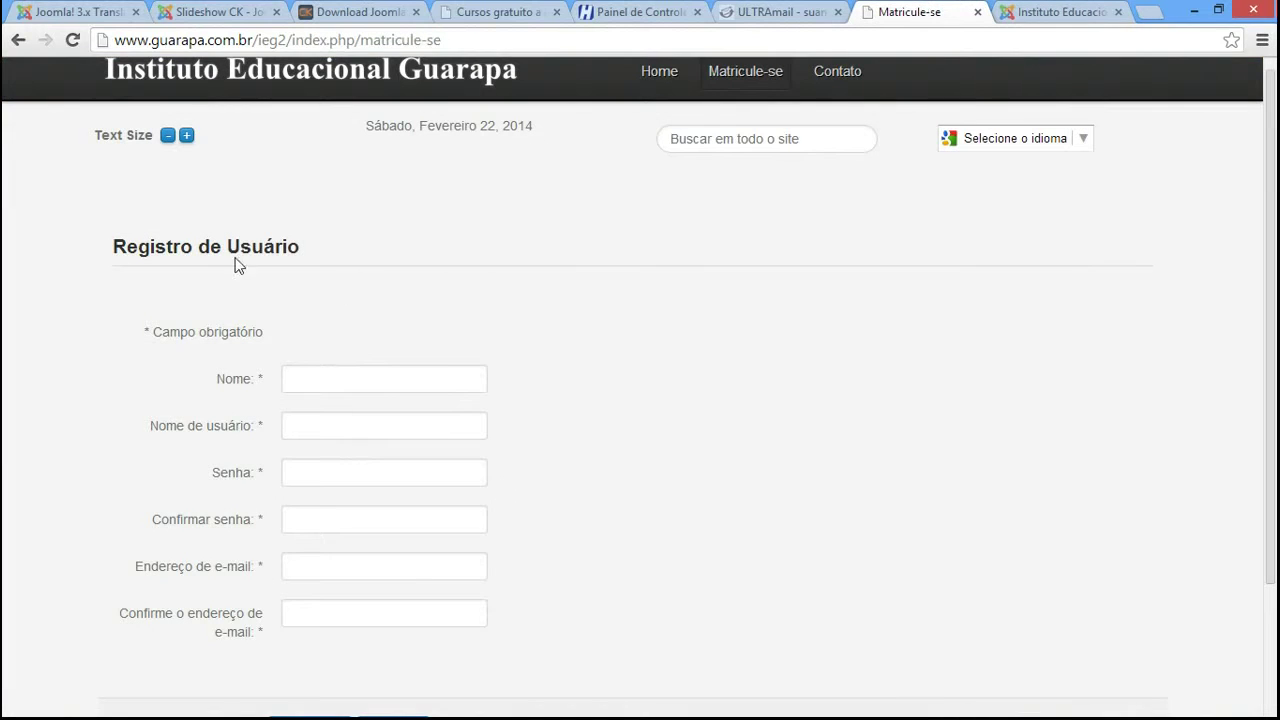
pyautogui.click(1052, 11)
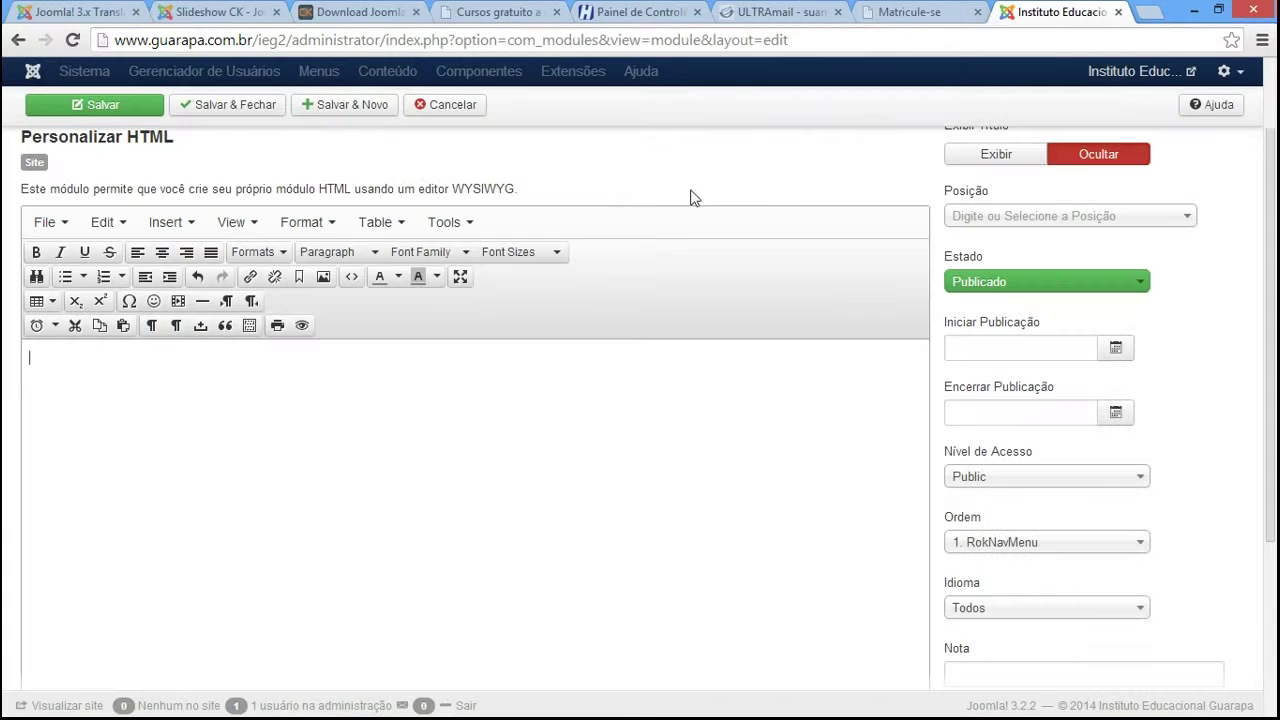
pyautogui.scroll(-3, 691, 194)
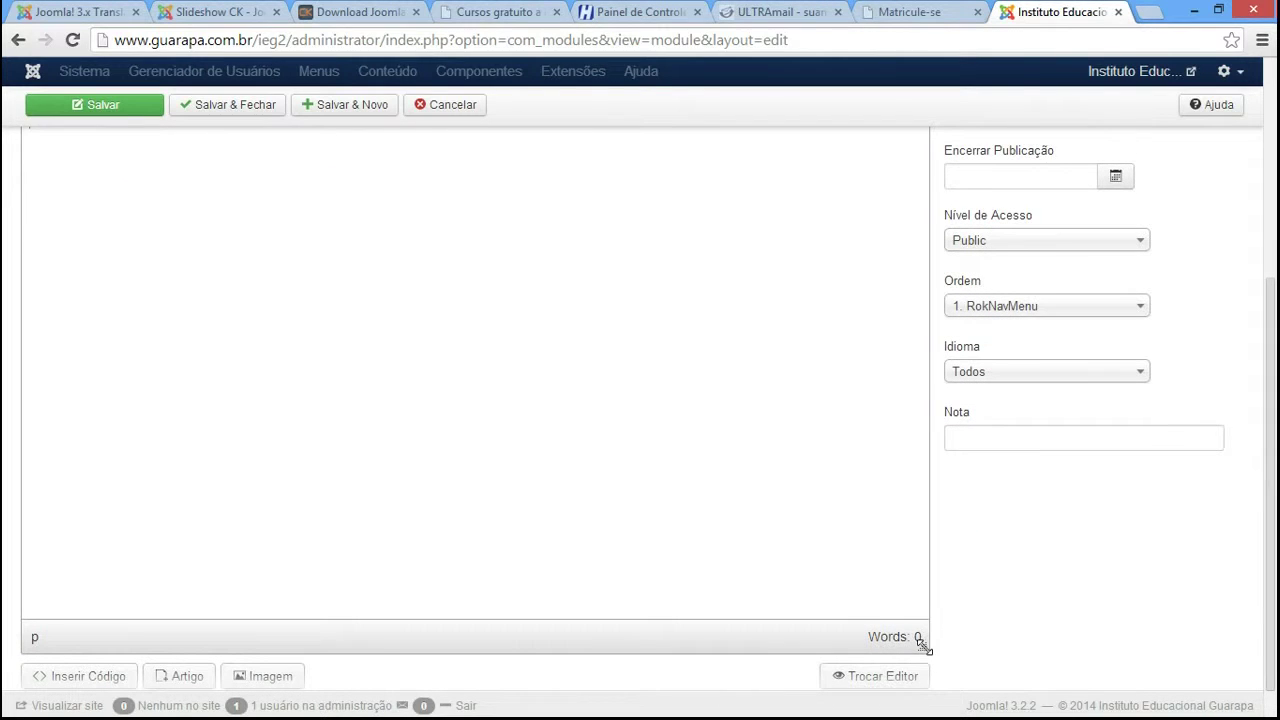
pyautogui.scroll(2, 960, 366)
pyautogui.scroll(1, 252, 414)
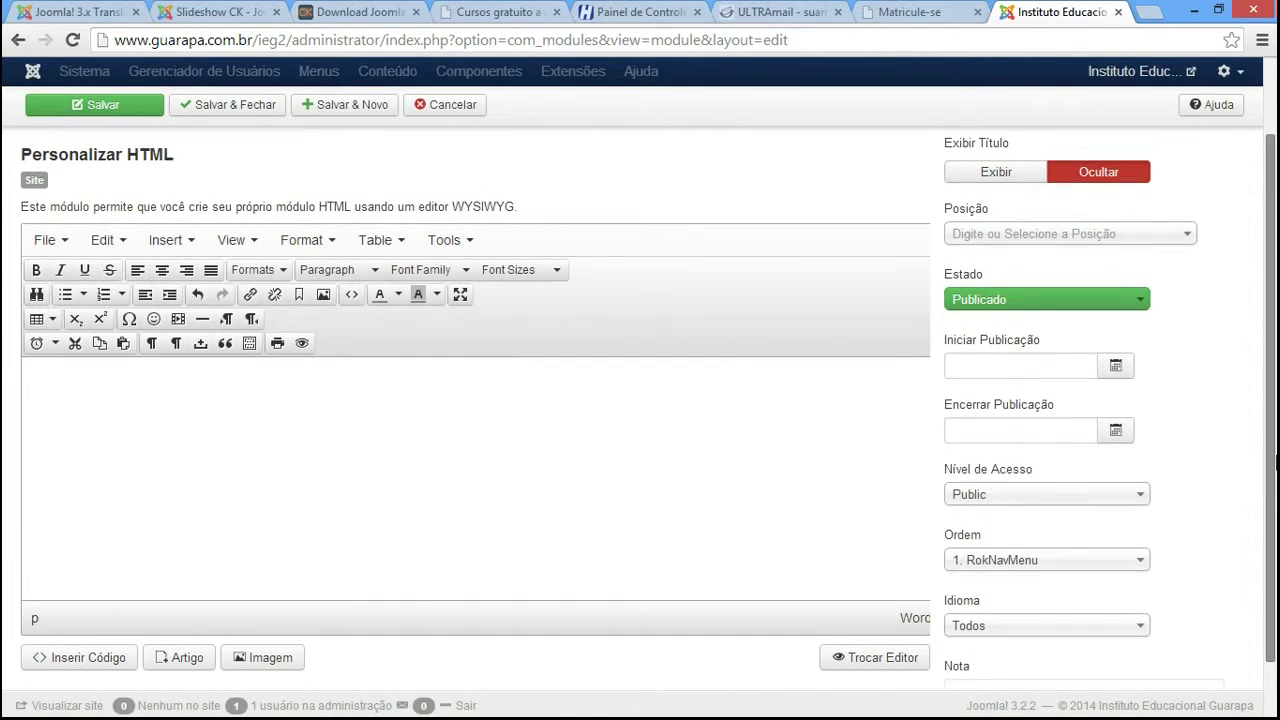
pyautogui.click(300, 488)
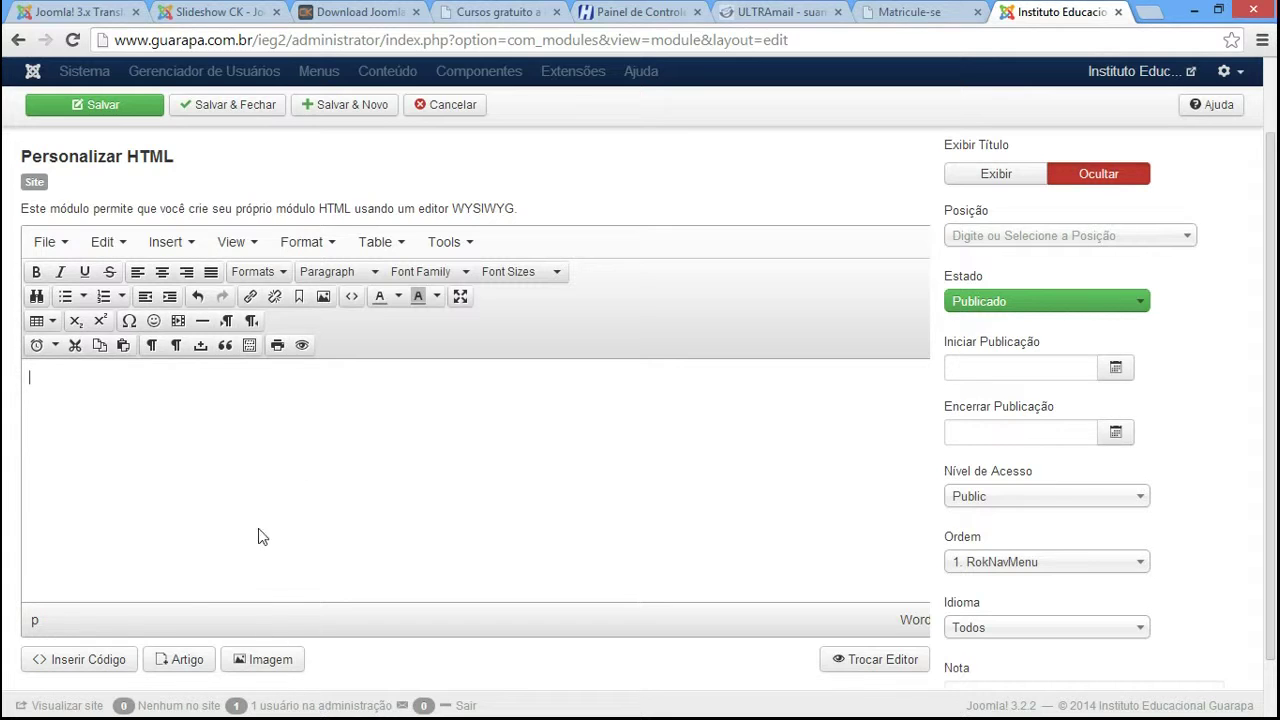
# - Insert the "ieg-crie-sua-historia-na-maior-comunid..." image from the root images folder into the module content and select it
pyautogui.click(272, 659)
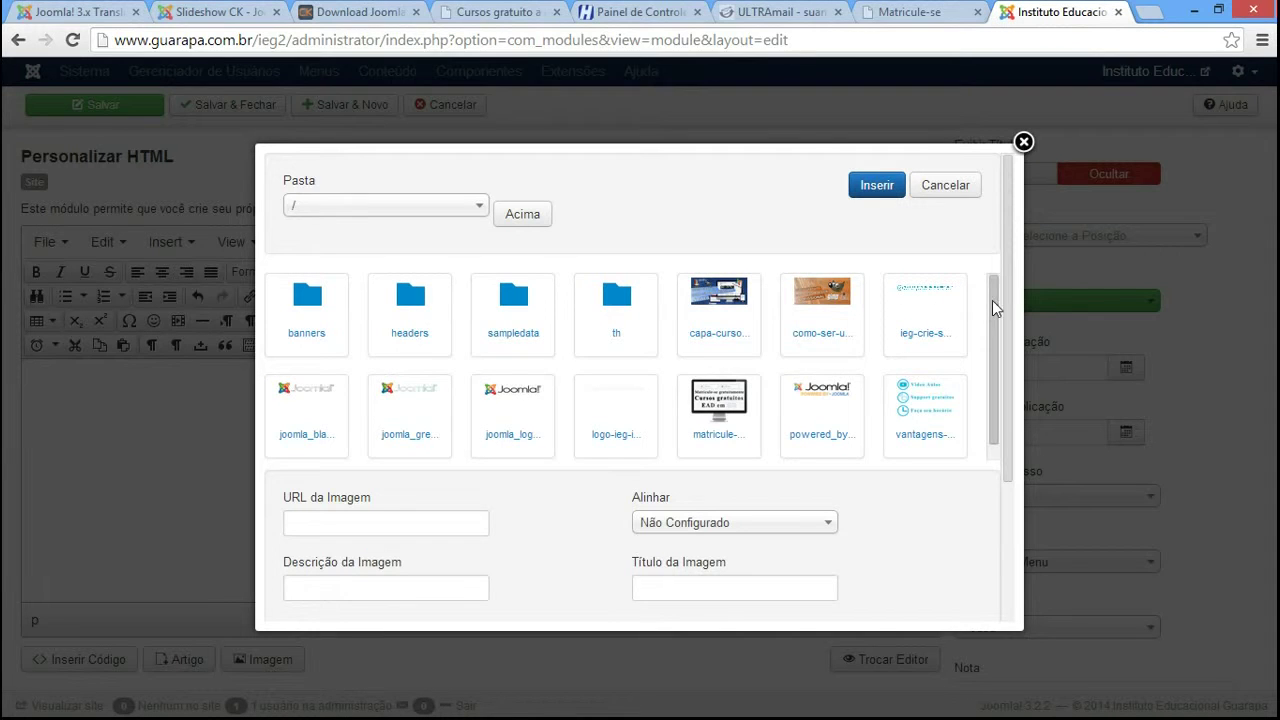
pyautogui.moveTo(993, 308); pyautogui.dragTo(990, 343)
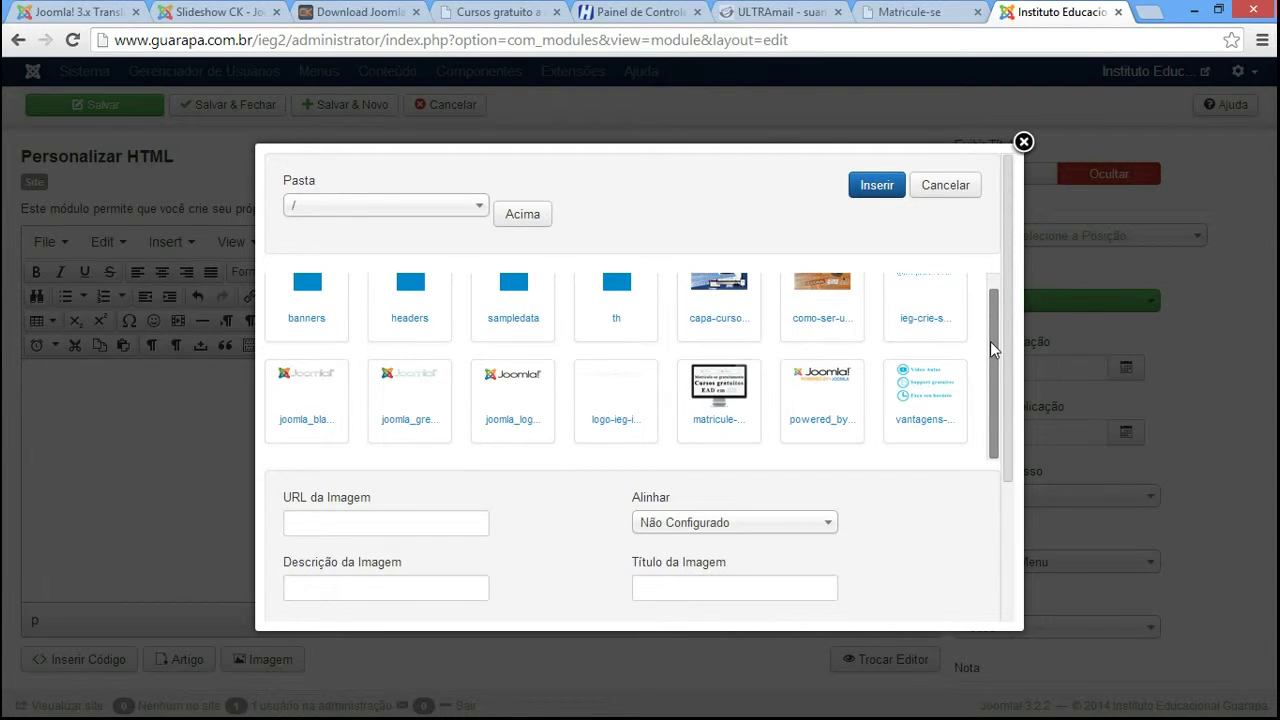
pyautogui.scroll(1, 990, 341)
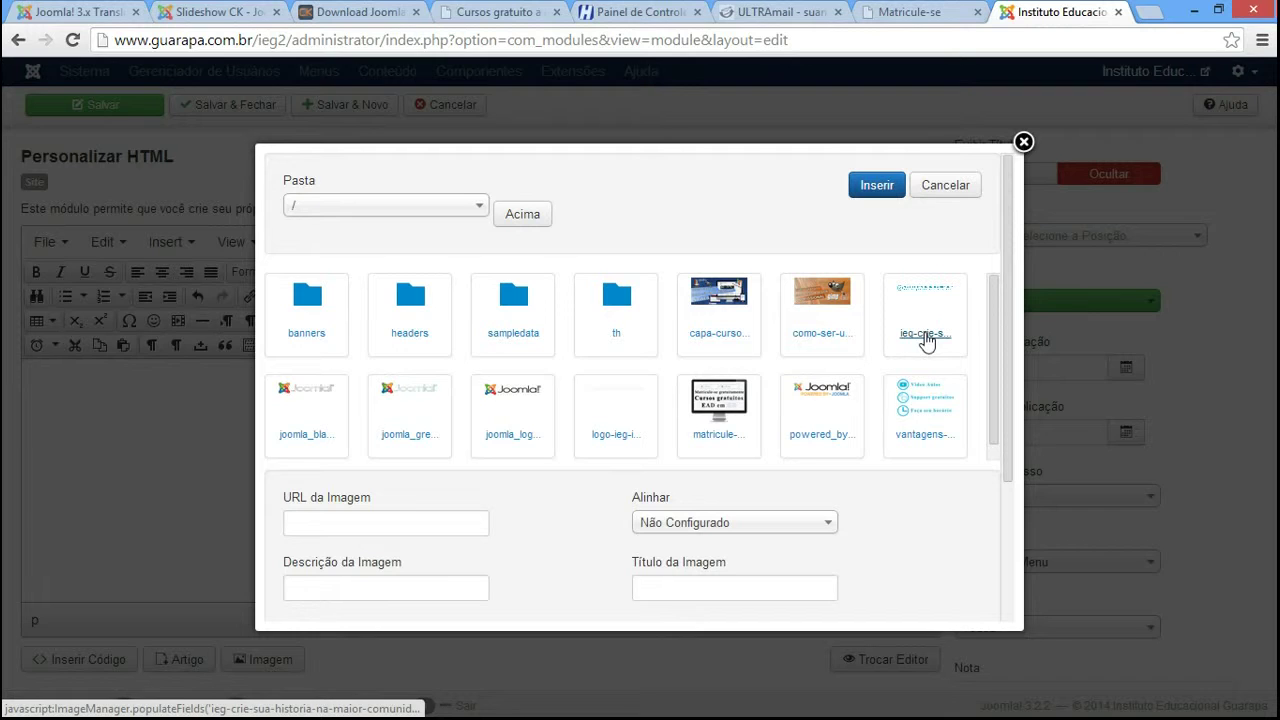
pyautogui.click(927, 342)
pyautogui.click(877, 190)
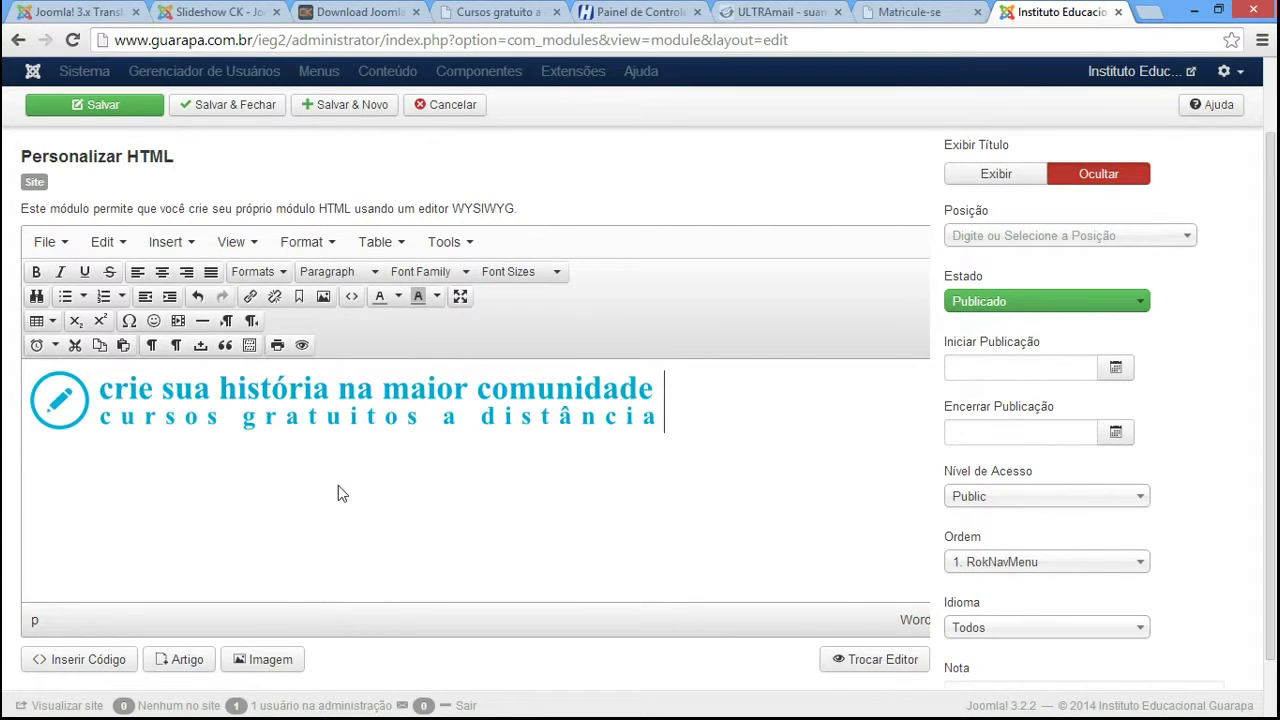
pyautogui.click(347, 406)
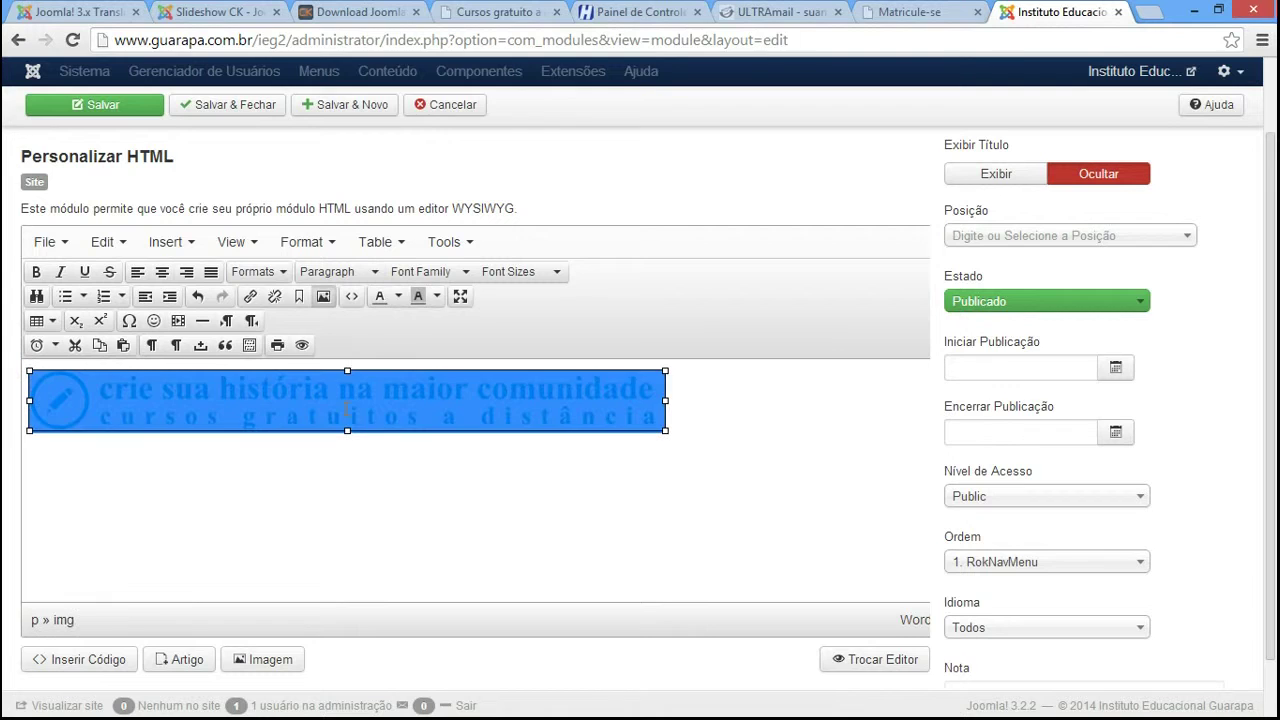
# - Center the banner image in the module content and delete the trial word "texto" below it
pyautogui.click(161, 272)
pyautogui.click(829, 418)
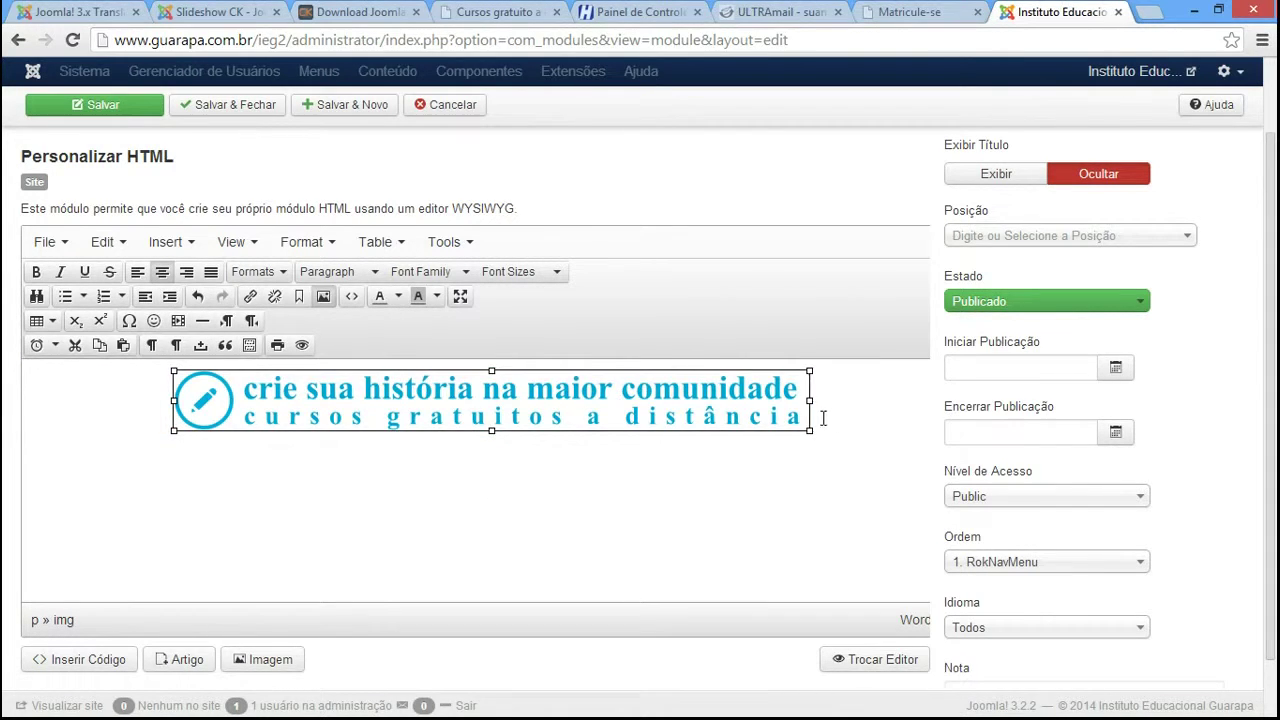
pyautogui.press('Down')
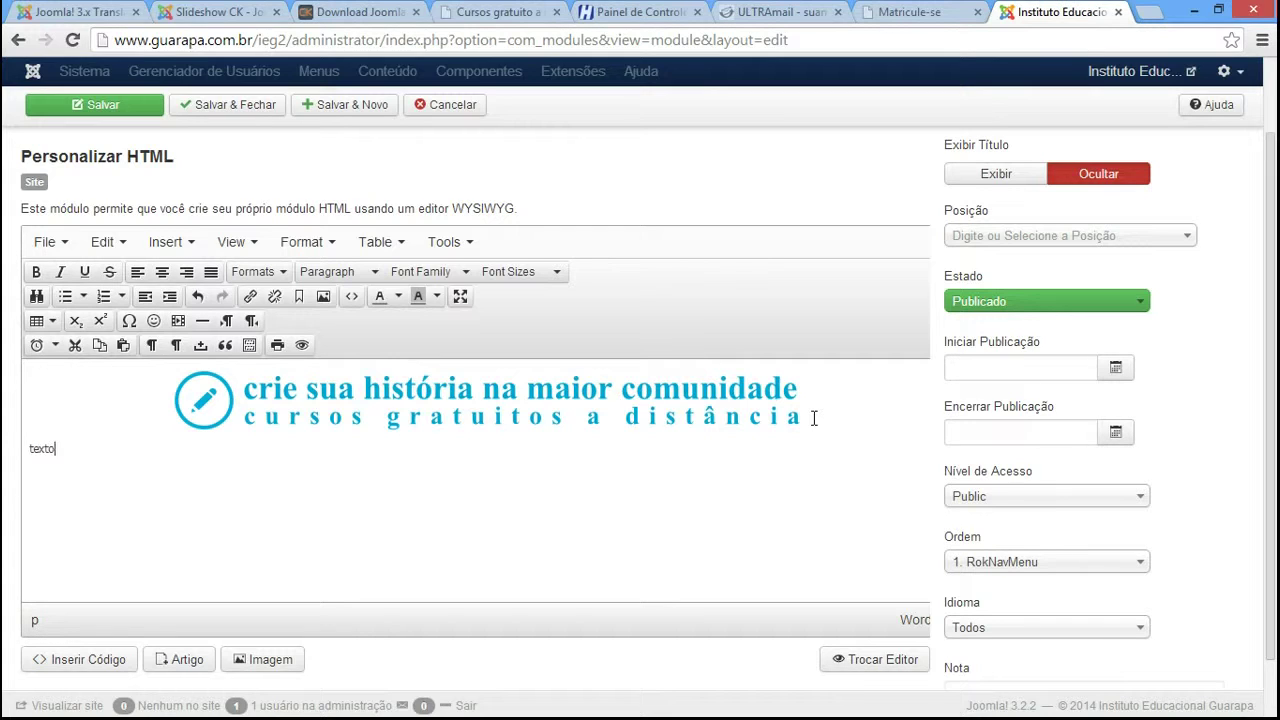
pyautogui.hotkey('shift', 'Home')
pyautogui.press('BackSpace')
# - Assign the module to the Utility A [utility-a] position and save it
pyautogui.scroll(2, 1275, 425)
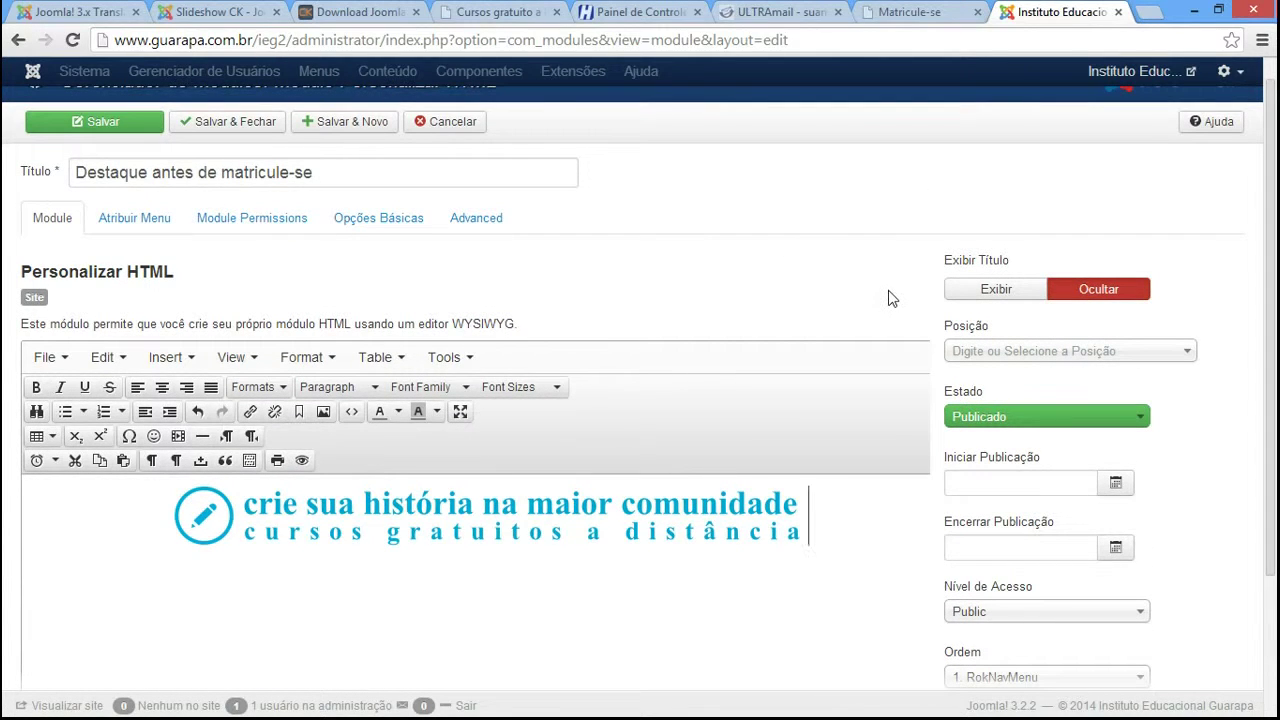
pyautogui.click(997, 353)
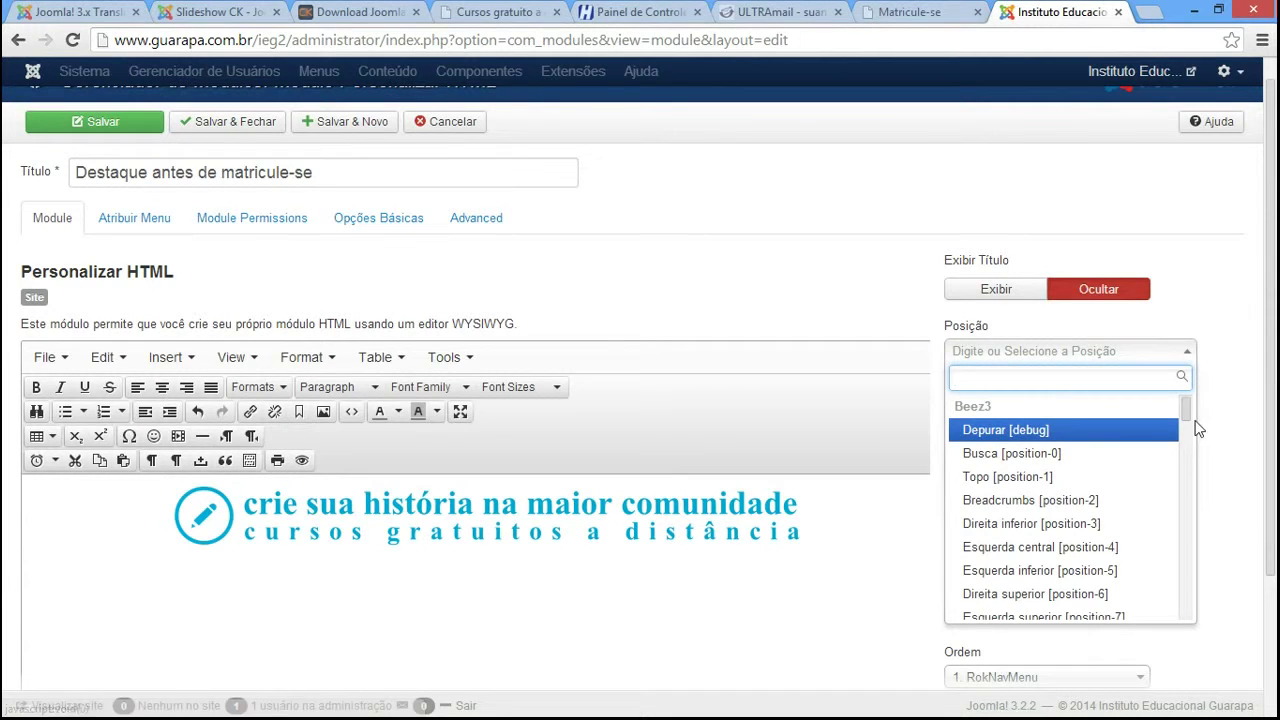
pyautogui.scroll(-4, 1188, 434)
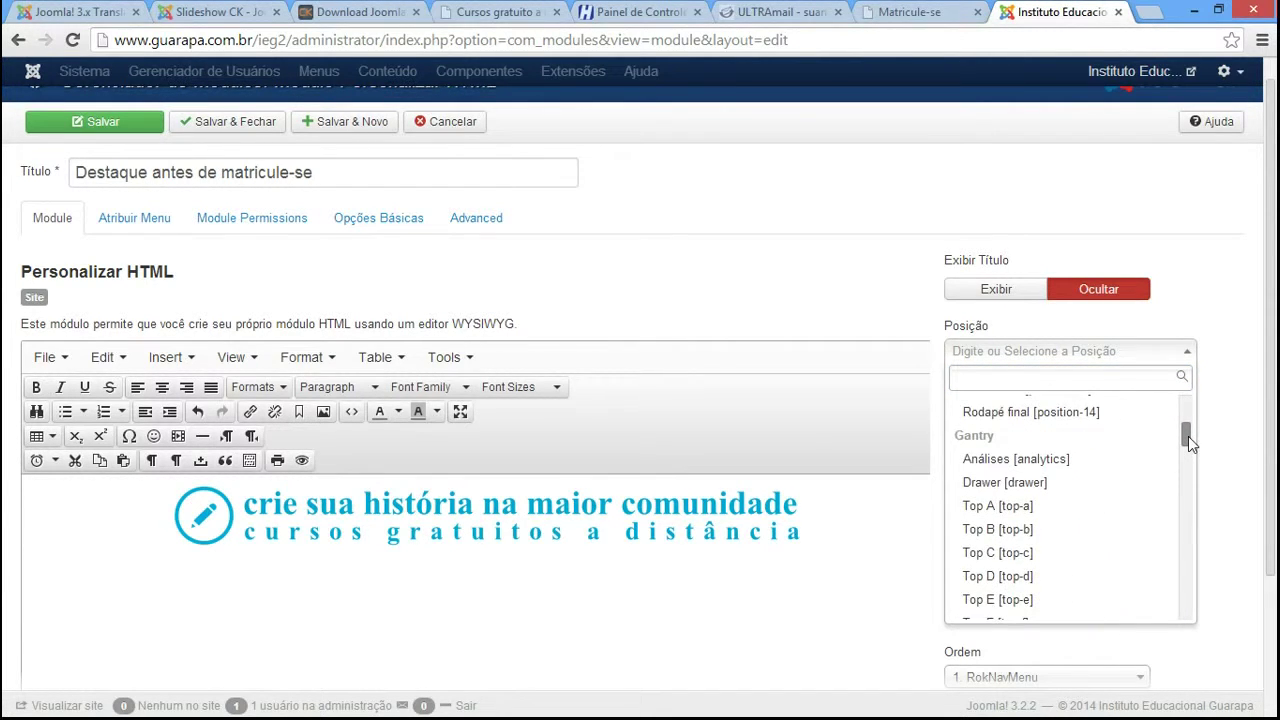
pyautogui.scroll(-3, 1189, 440)
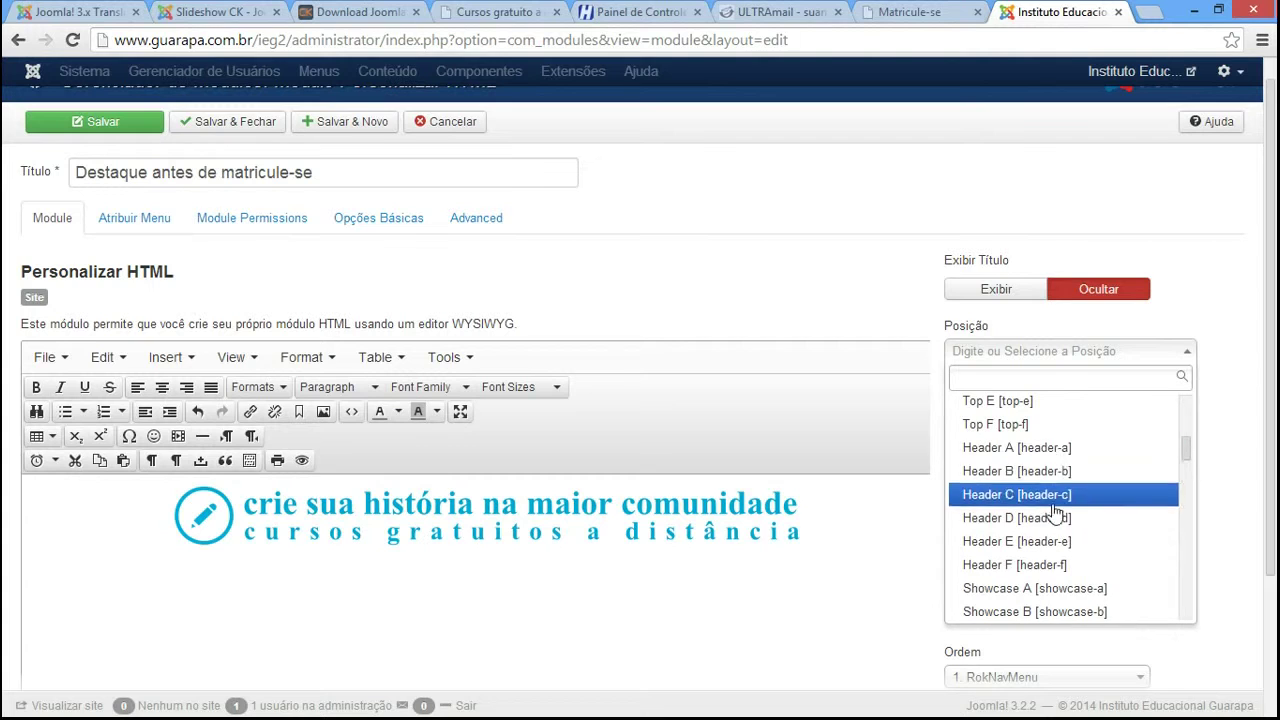
pyautogui.scroll(-3, 1187, 460)
pyautogui.scroll(-5, 1187, 462)
pyautogui.scroll(-3, 1187, 473)
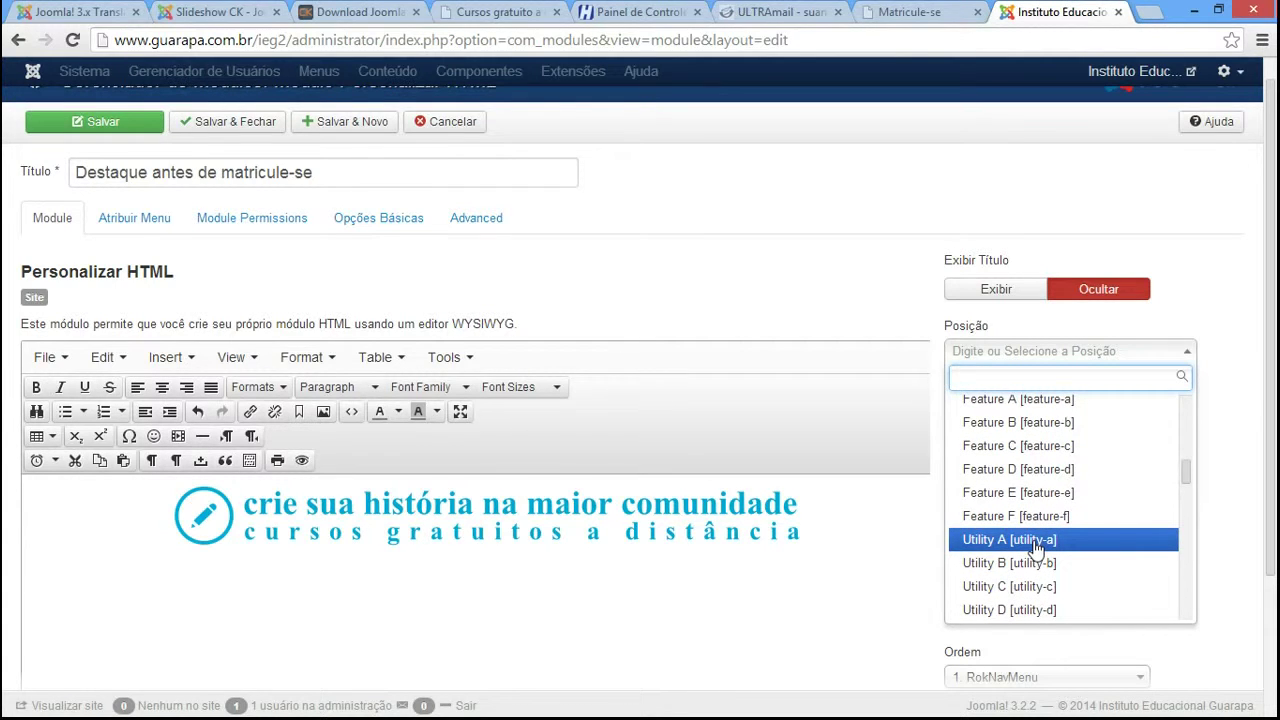
pyautogui.click(1033, 541)
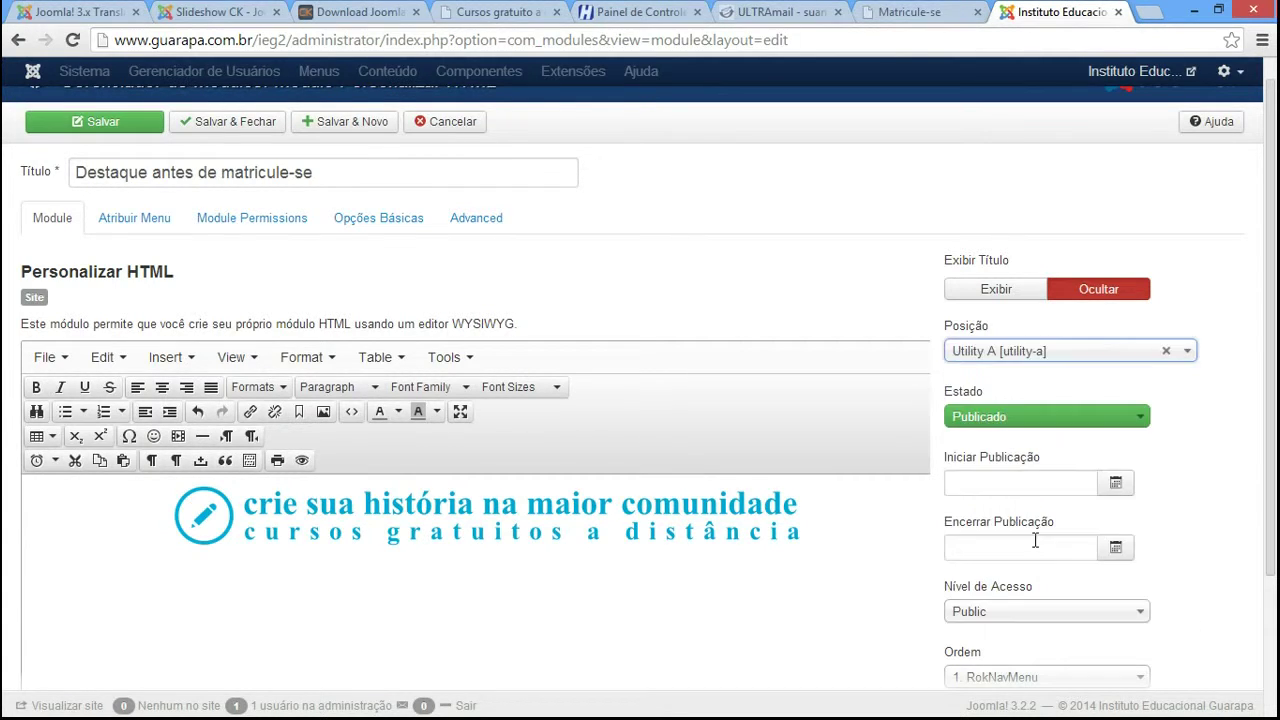
pyautogui.click(95, 121)
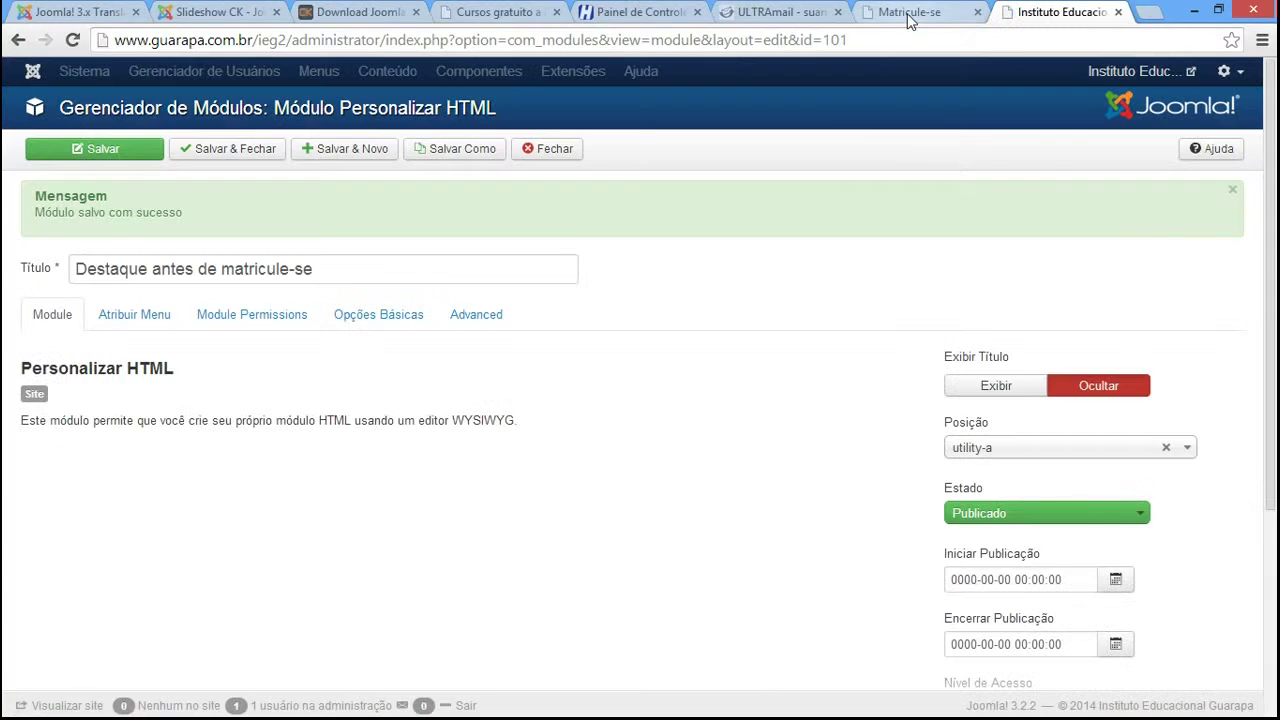
# - Reload the Matricule-se page and check where the banner sits relative to the registration form
pyautogui.click(907, 13)
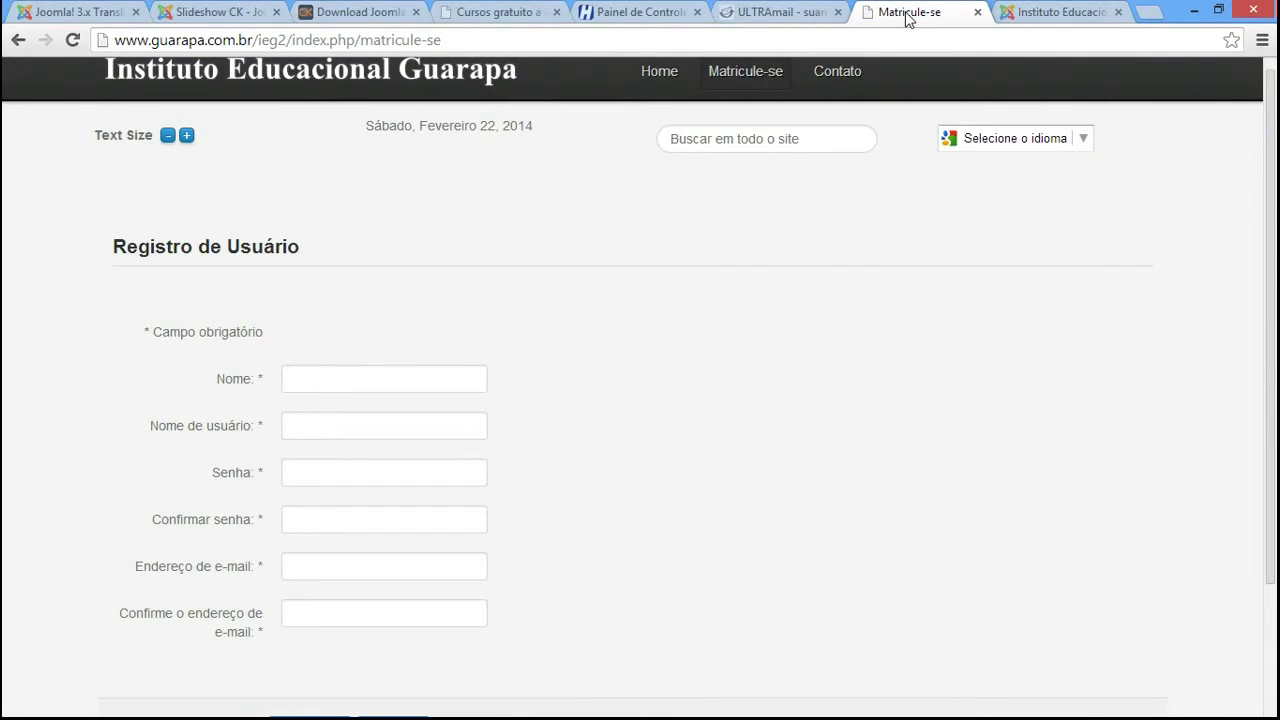
pyautogui.click(72, 42)
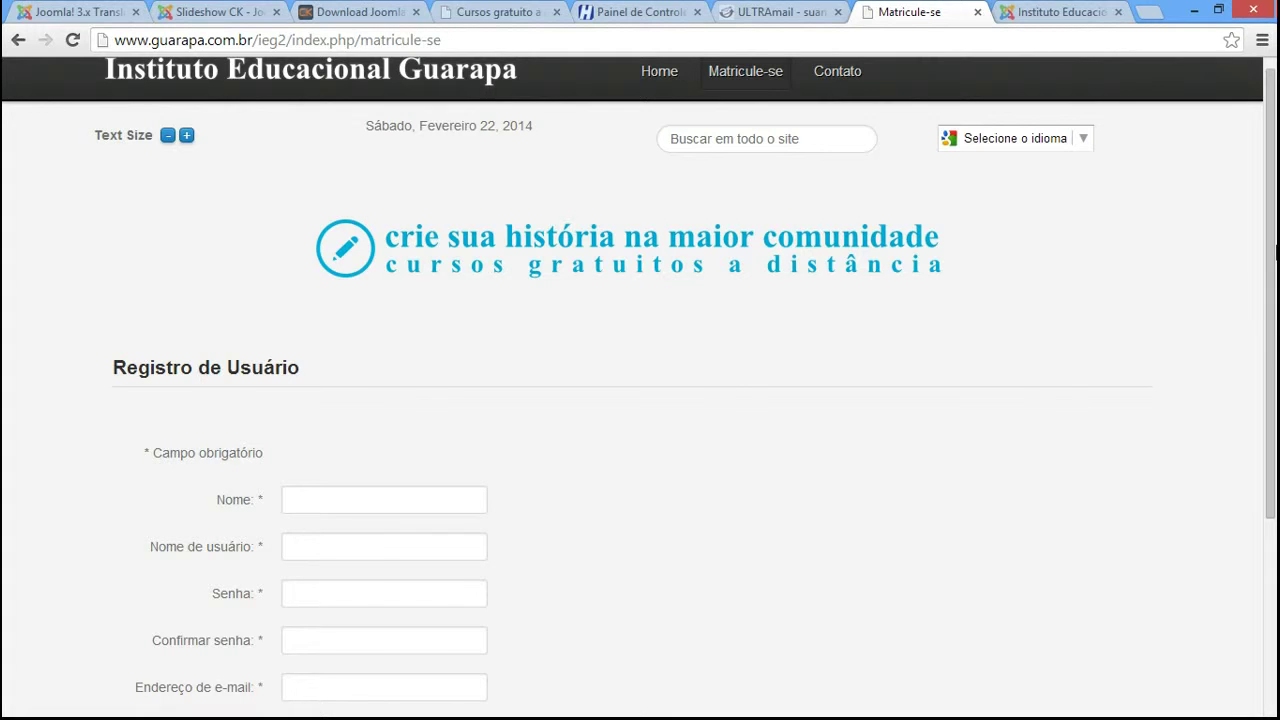
pyautogui.moveTo(1272, 148); pyautogui.dragTo(1272, 158)
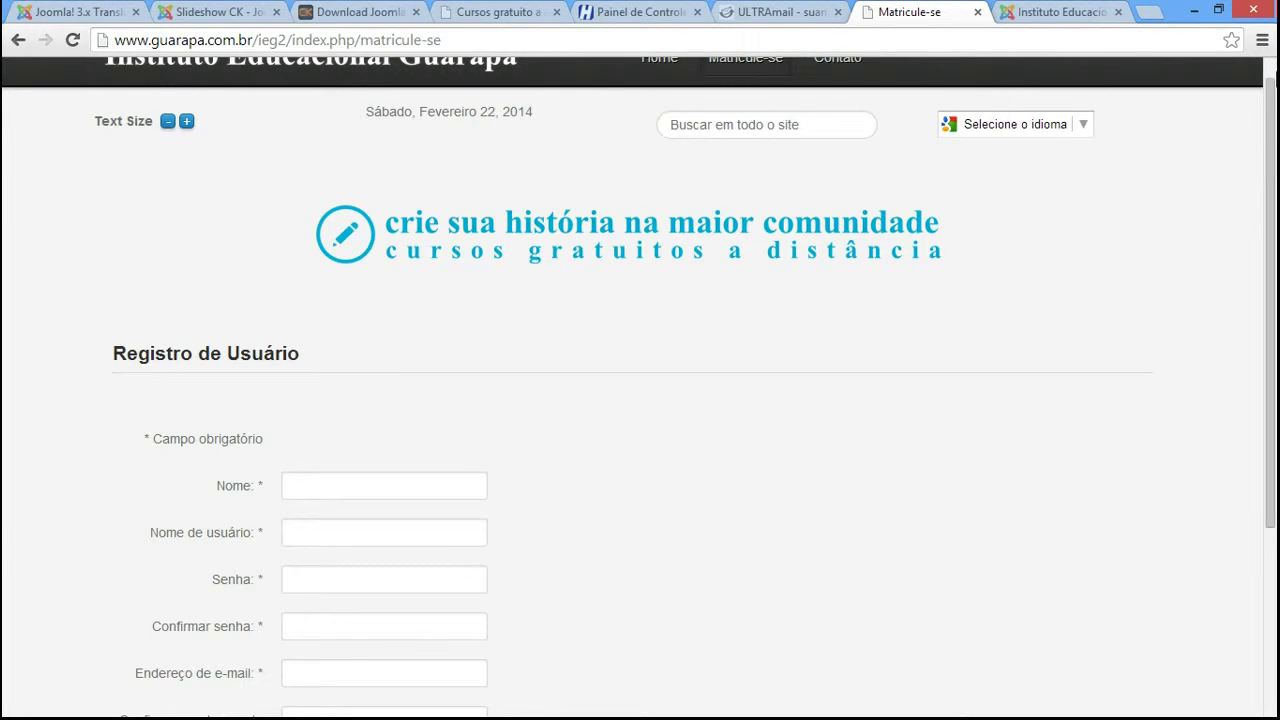
pyautogui.click(1272, 64)
pyautogui.scroll(-2, 1272, 106)
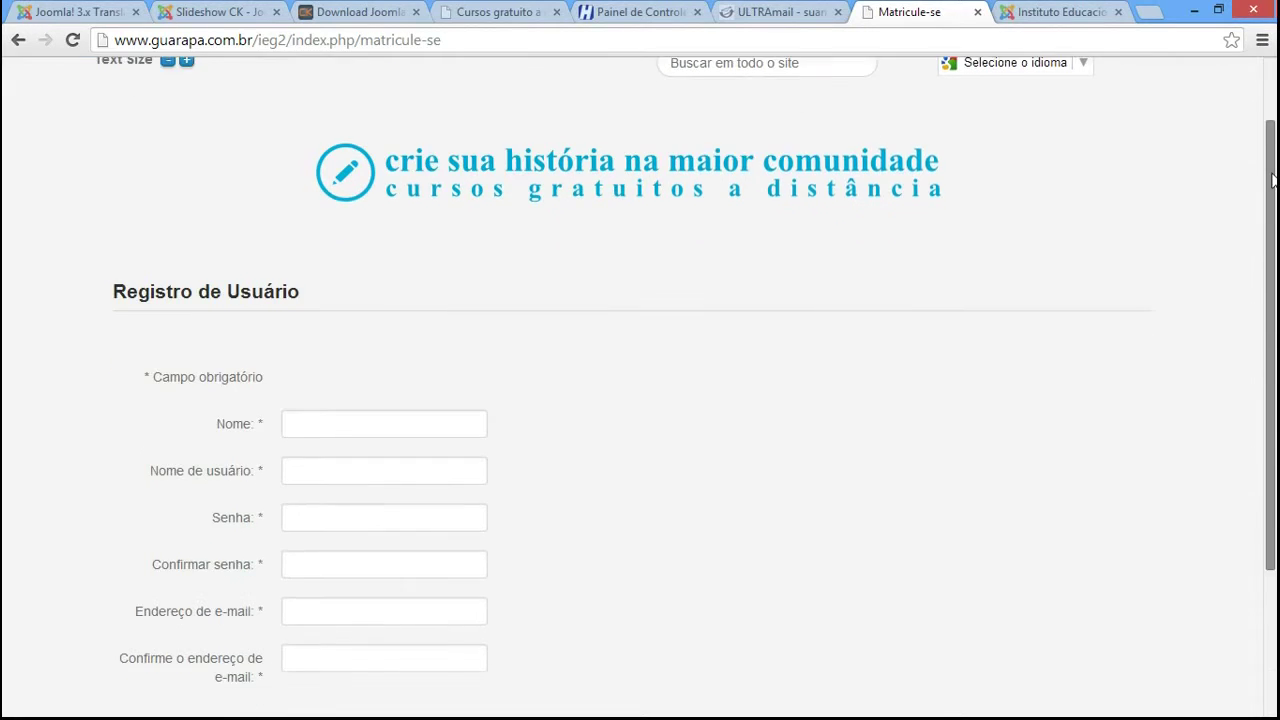
# - Return to the module, change its position to Content Bottom A [content-bottom-a] and save it
pyautogui.hotkey('ctrl', 'Tab')
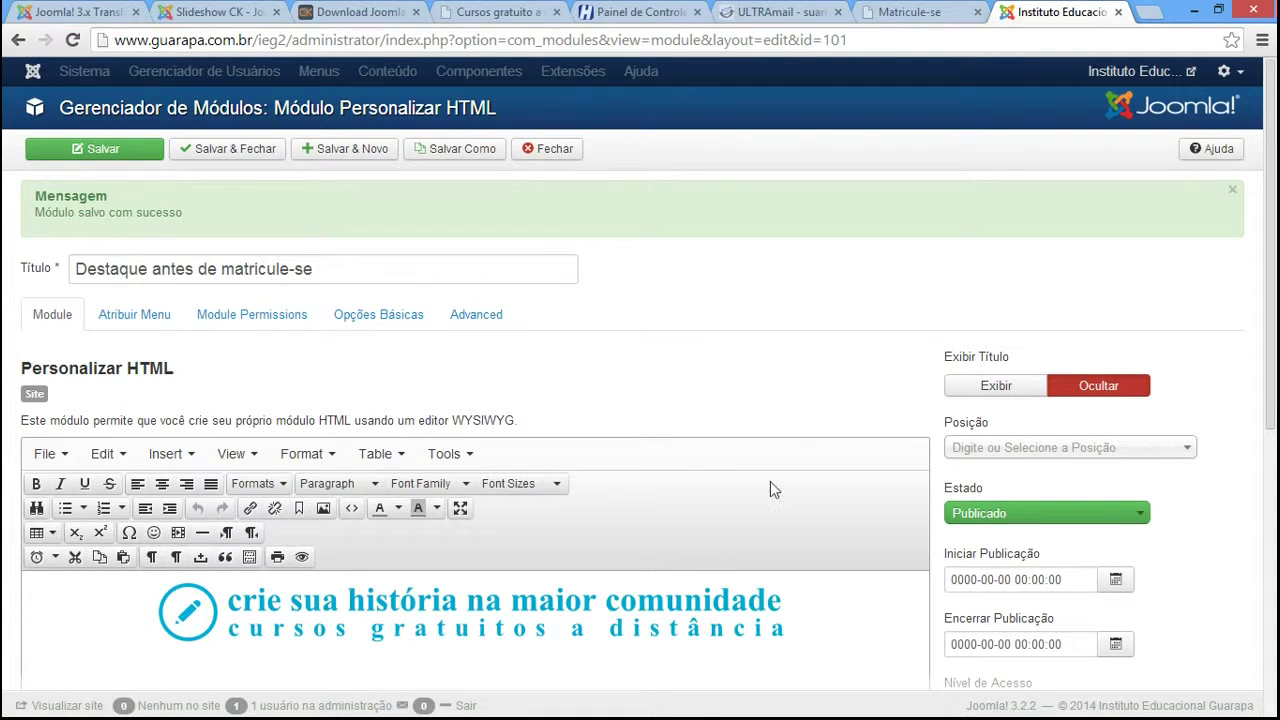
pyautogui.click(978, 447)
pyautogui.moveTo(1187, 685)
pyautogui.mouseDown()
pyautogui.moveTo(1190, 644)
pyautogui.moveTo(1192, 663)
pyautogui.mouseUp()
pyautogui.scroll(-1, 1180, 540)
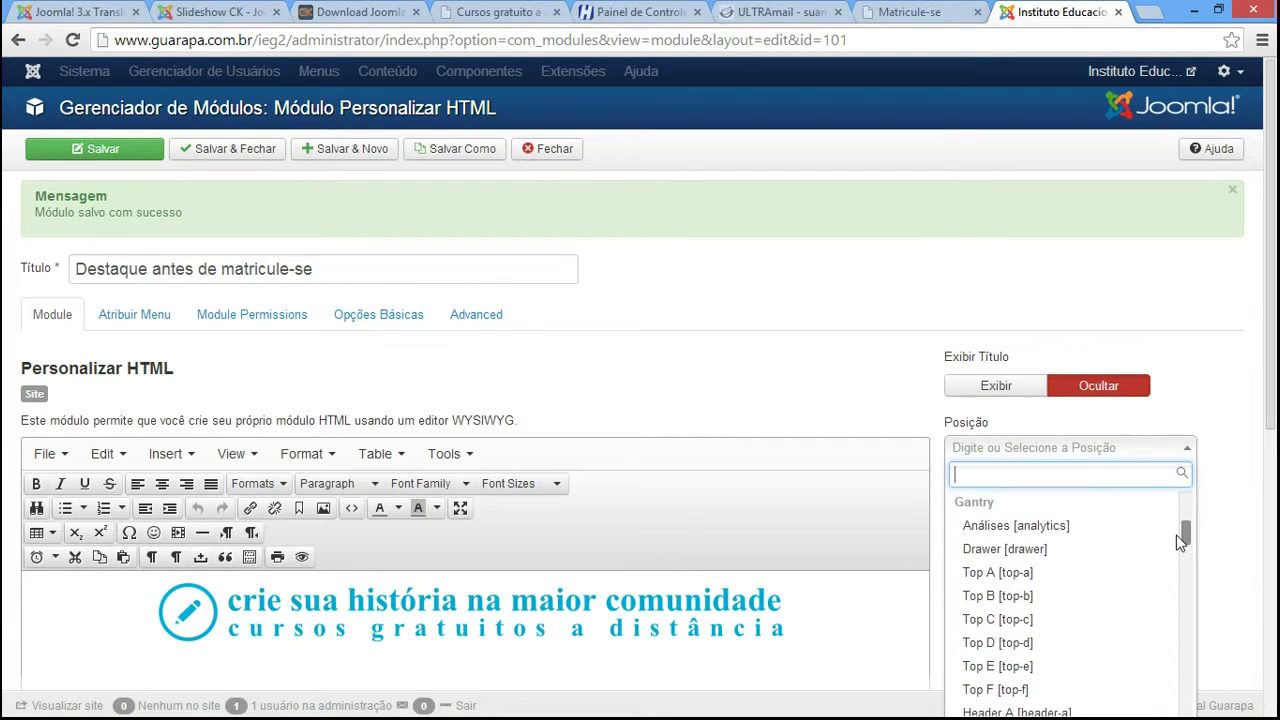
pyautogui.moveTo(1186, 537); pyautogui.dragTo(1174, 598)
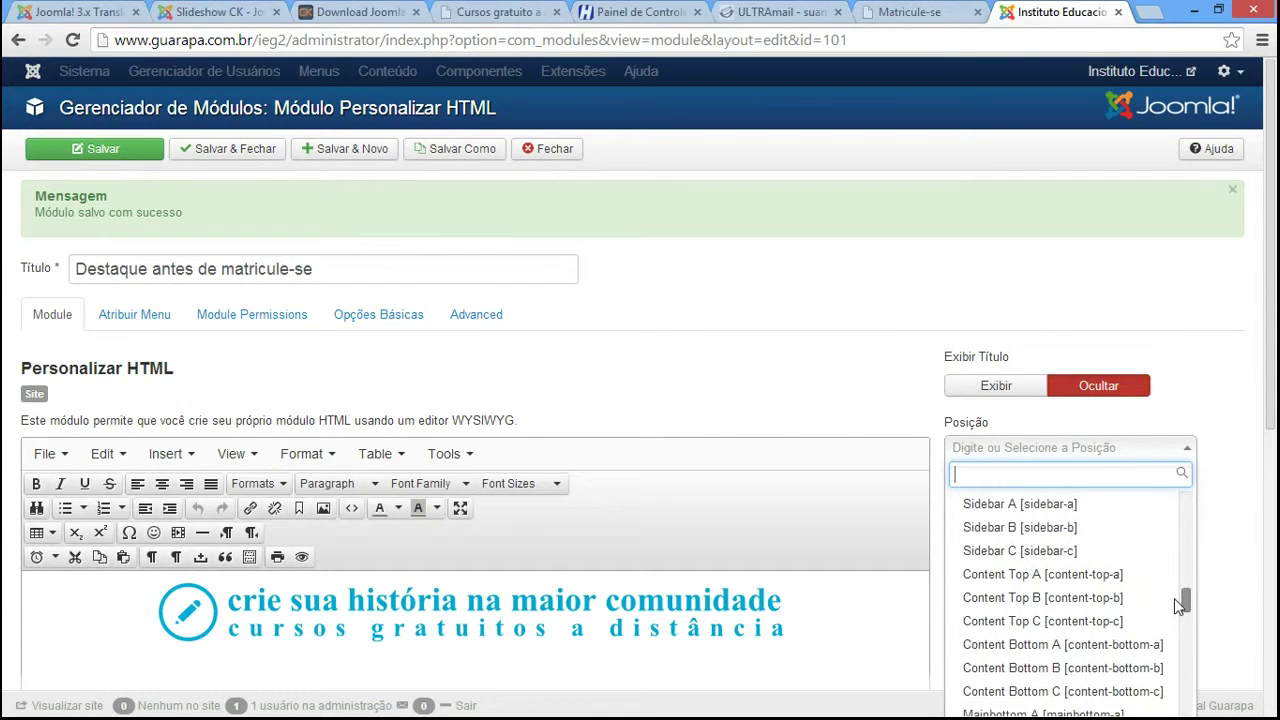
pyautogui.click(1014, 652)
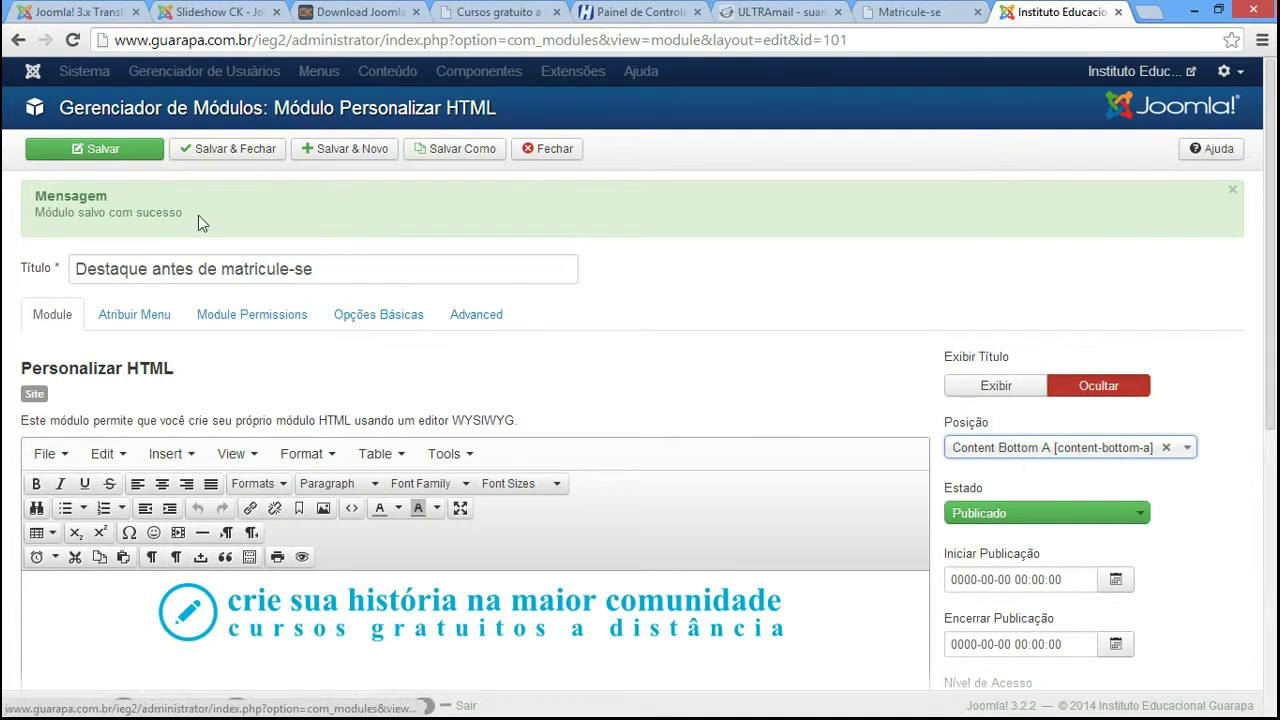
pyautogui.click(105, 150)
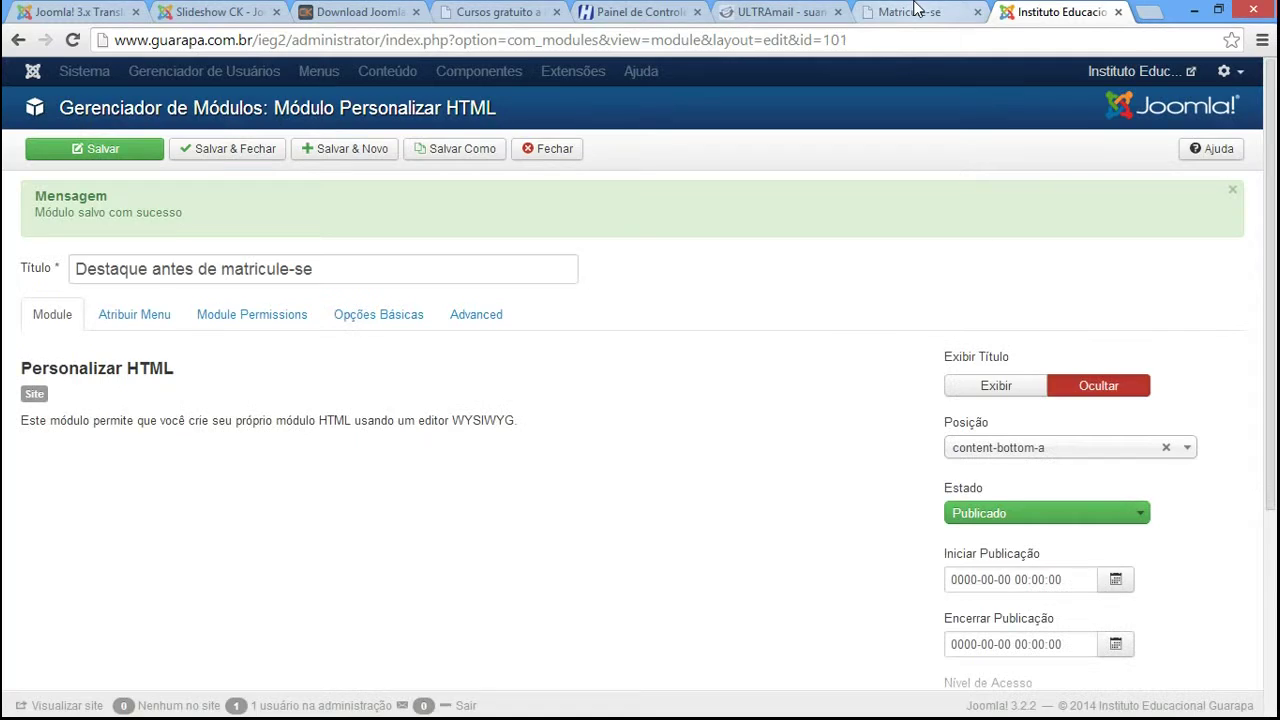
# - Reload the Matricule-se page and examine the areas above and below the registration form for the banner's placement
pyautogui.click(910, 12)
pyautogui.click(74, 42)
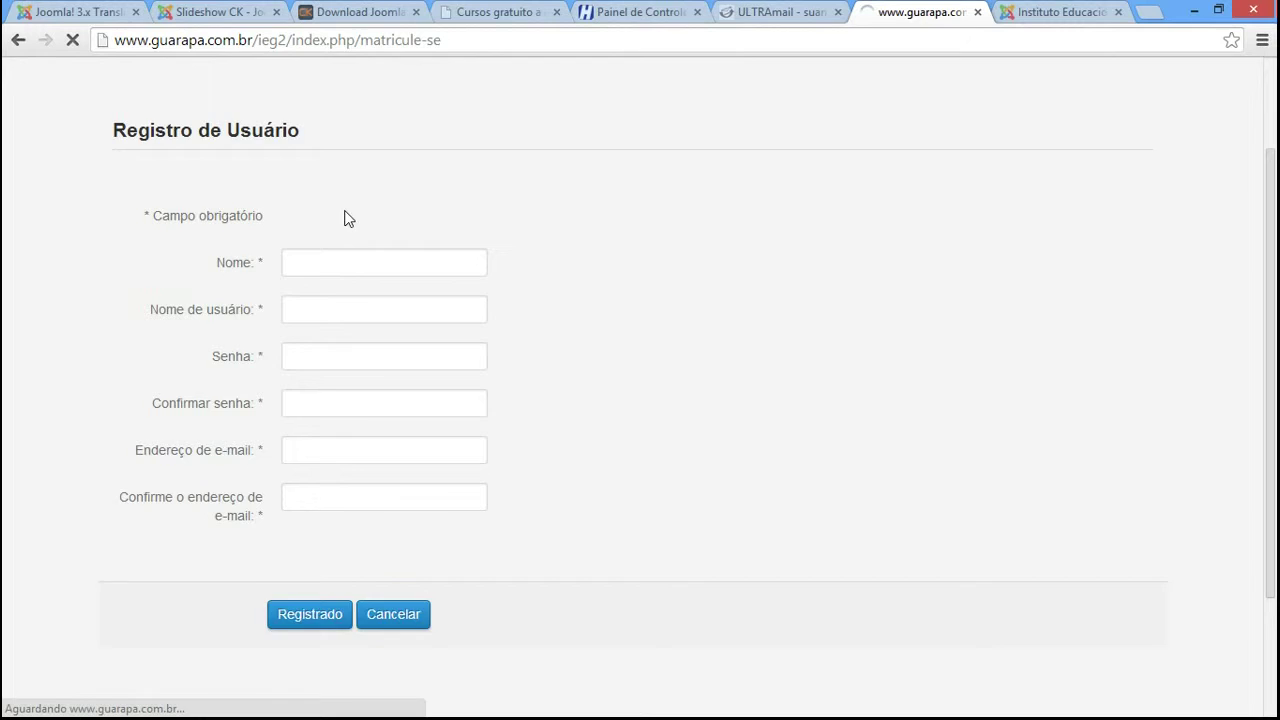
pyautogui.scroll(-3, 1273, 232)
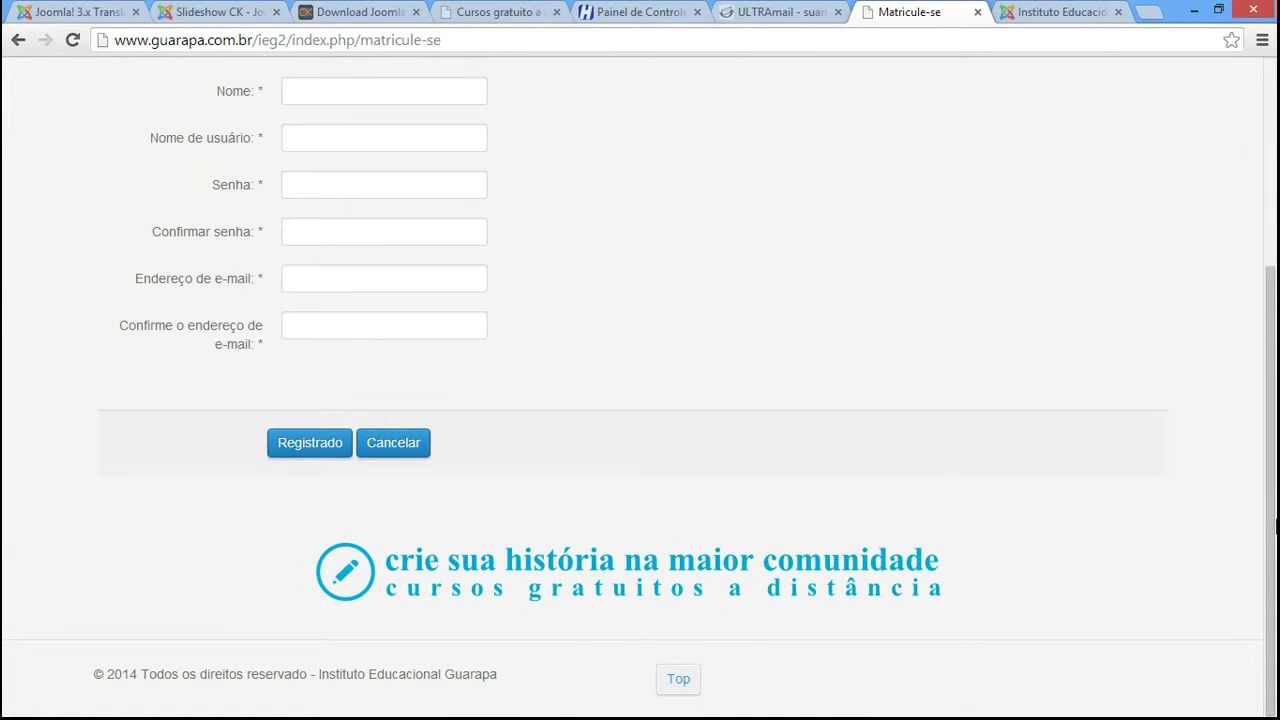
pyautogui.scroll(3, 1273, 308)
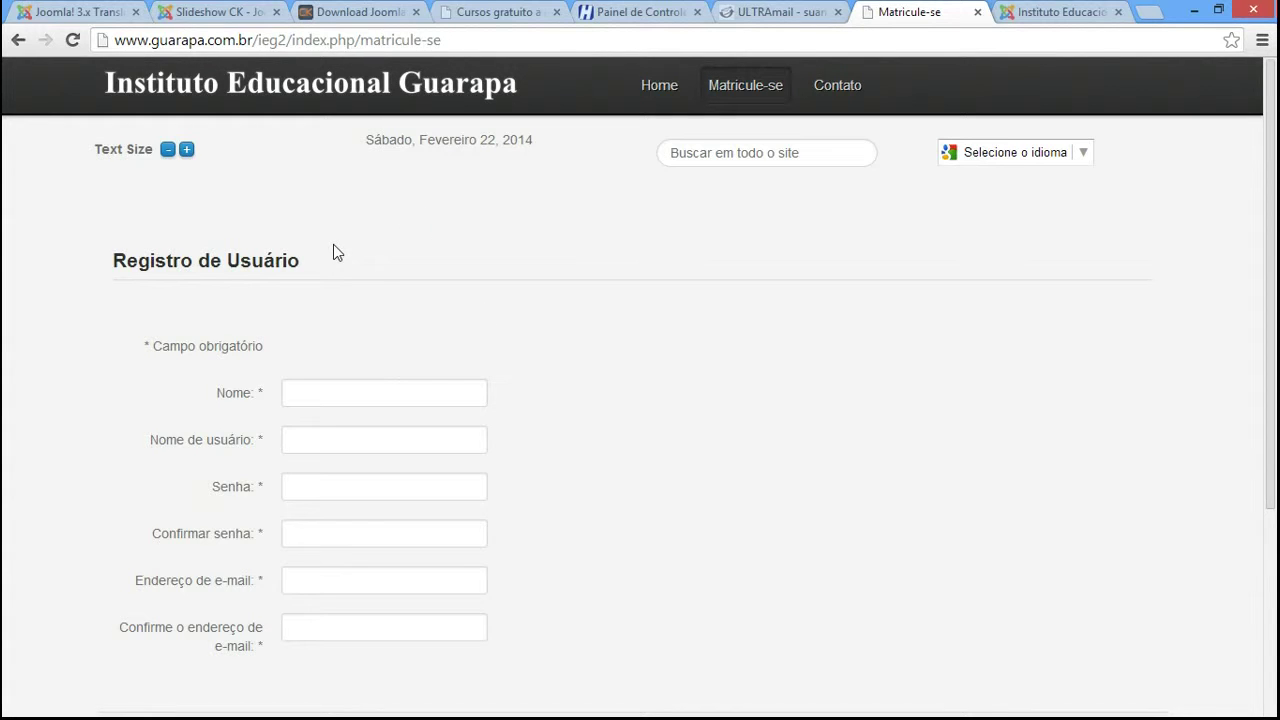
pyautogui.scroll(-1, 1275, 318)
pyautogui.scroll(-3, 1275, 318)
pyautogui.scroll(2, 897, 254)
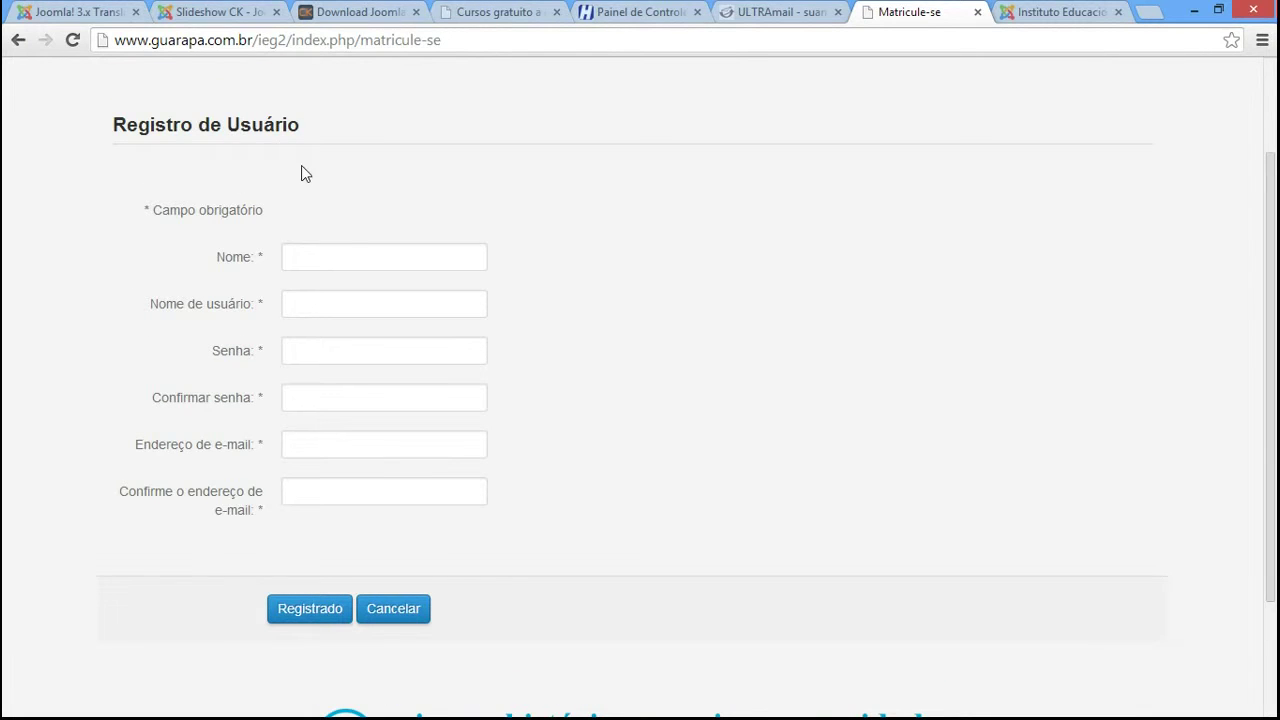
pyautogui.scroll(-1, 1146, 394)
pyautogui.scroll(3, 1270, 300)
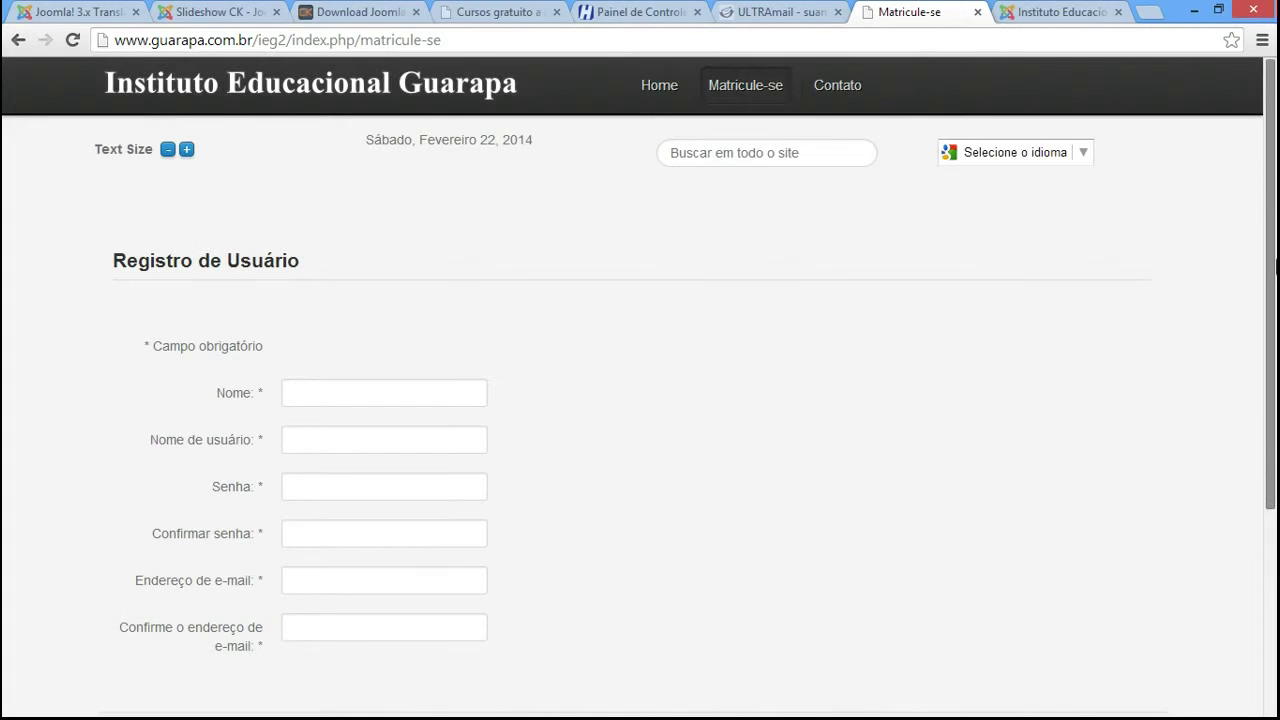
pyautogui.click(1060, 12)
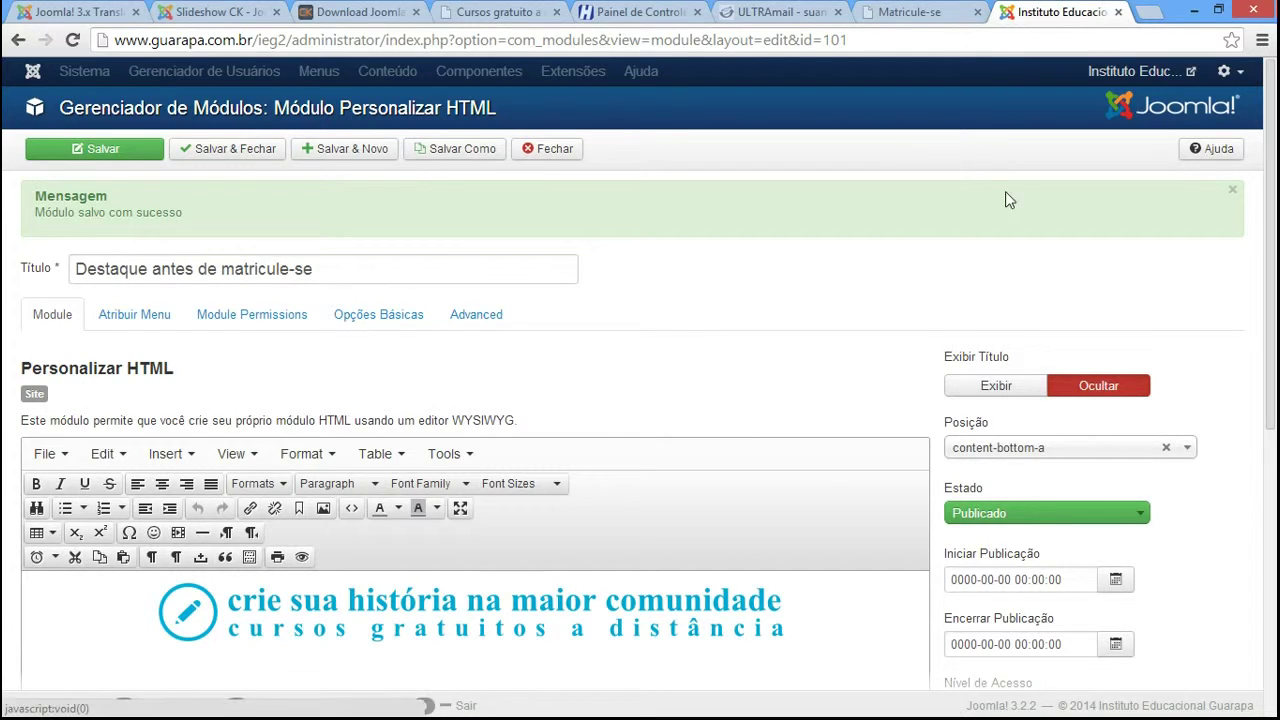
pyautogui.click(908, 12)
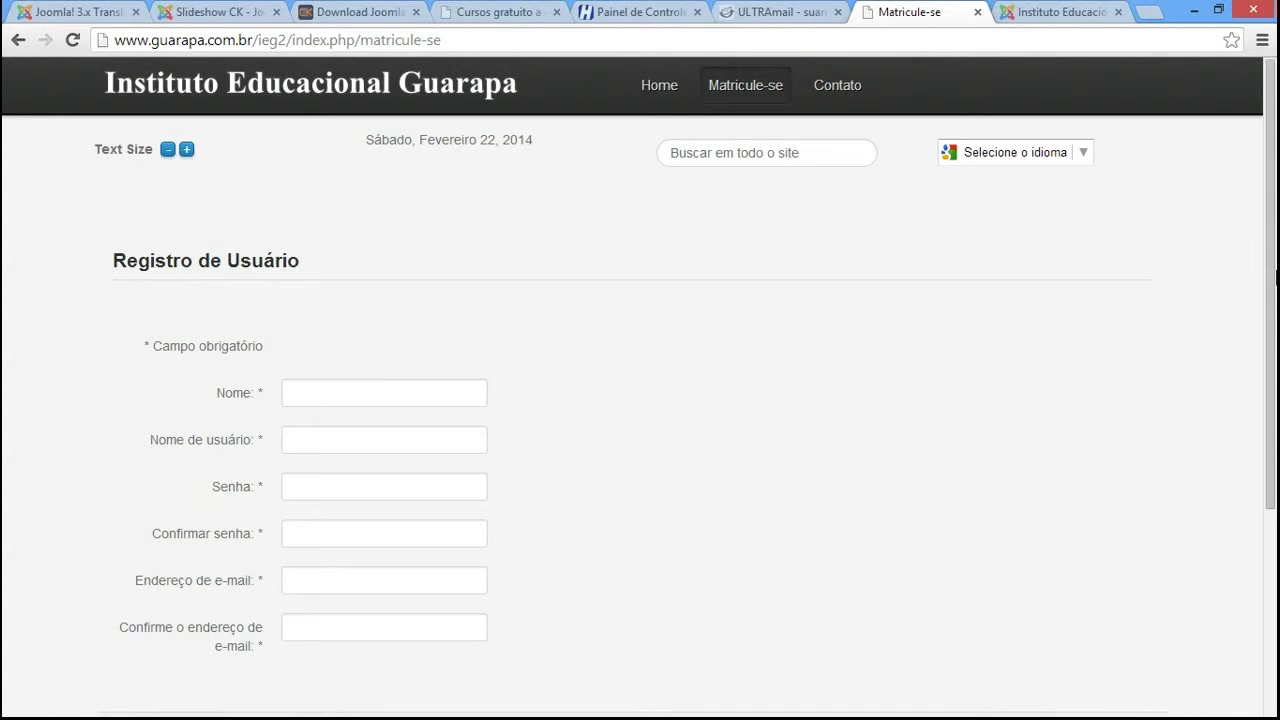
pyautogui.moveTo(1272, 245); pyautogui.dragTo(1275, 415)
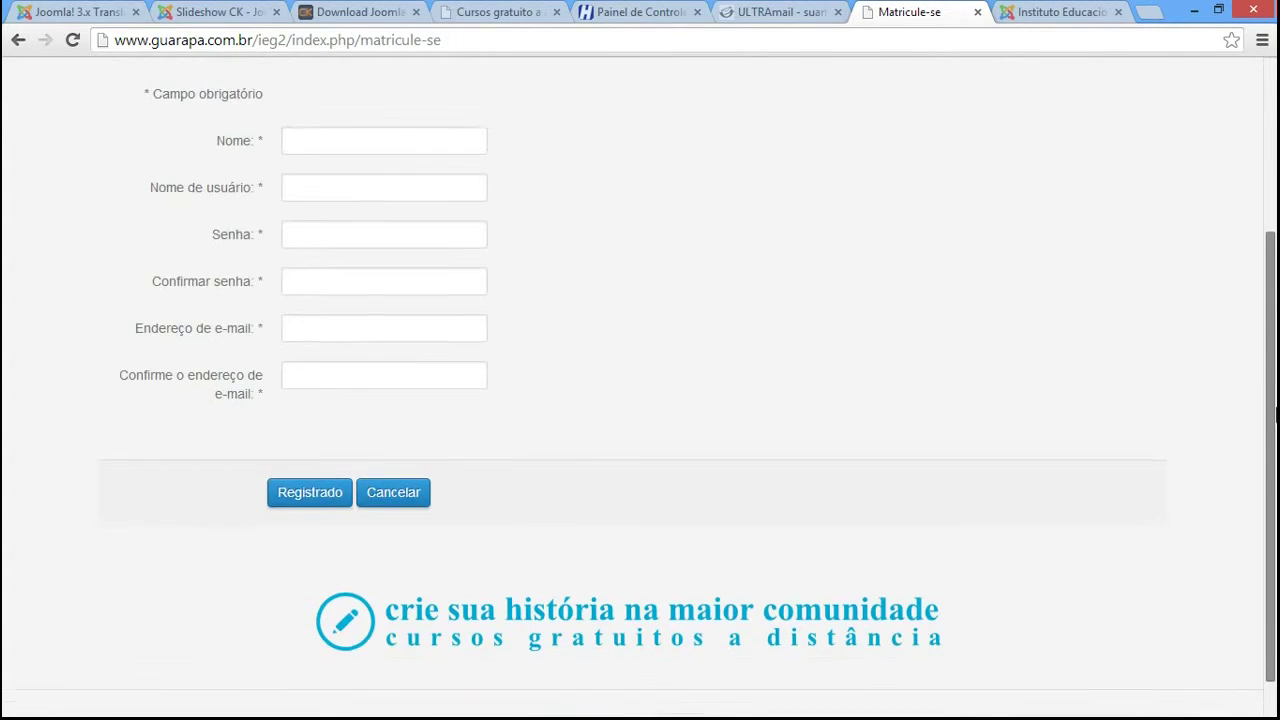
pyautogui.scroll(3, 1186, 186)
# - Change the module's position to Maintop A [maintop-a], save it, and reload the Matricule-se page to check the banner
pyautogui.click(1020, 10)
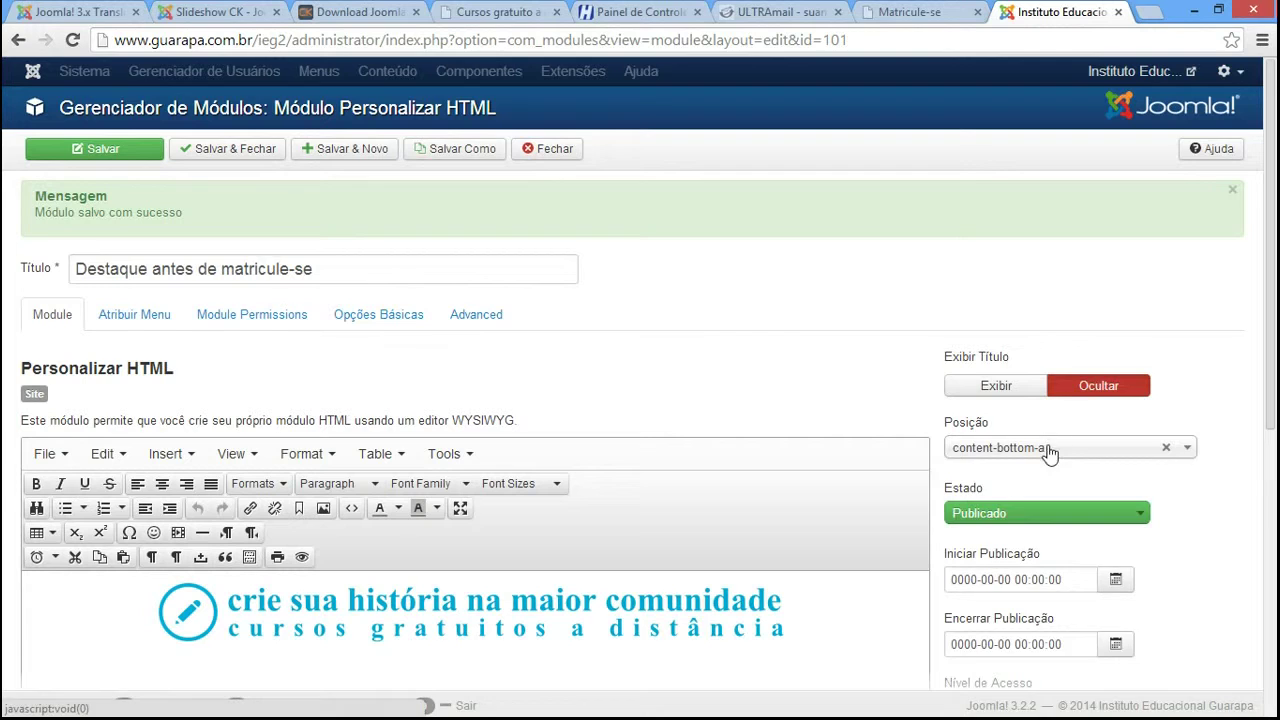
pyautogui.click(1048, 450)
pyautogui.moveTo(1186, 690); pyautogui.dragTo(1177, 587)
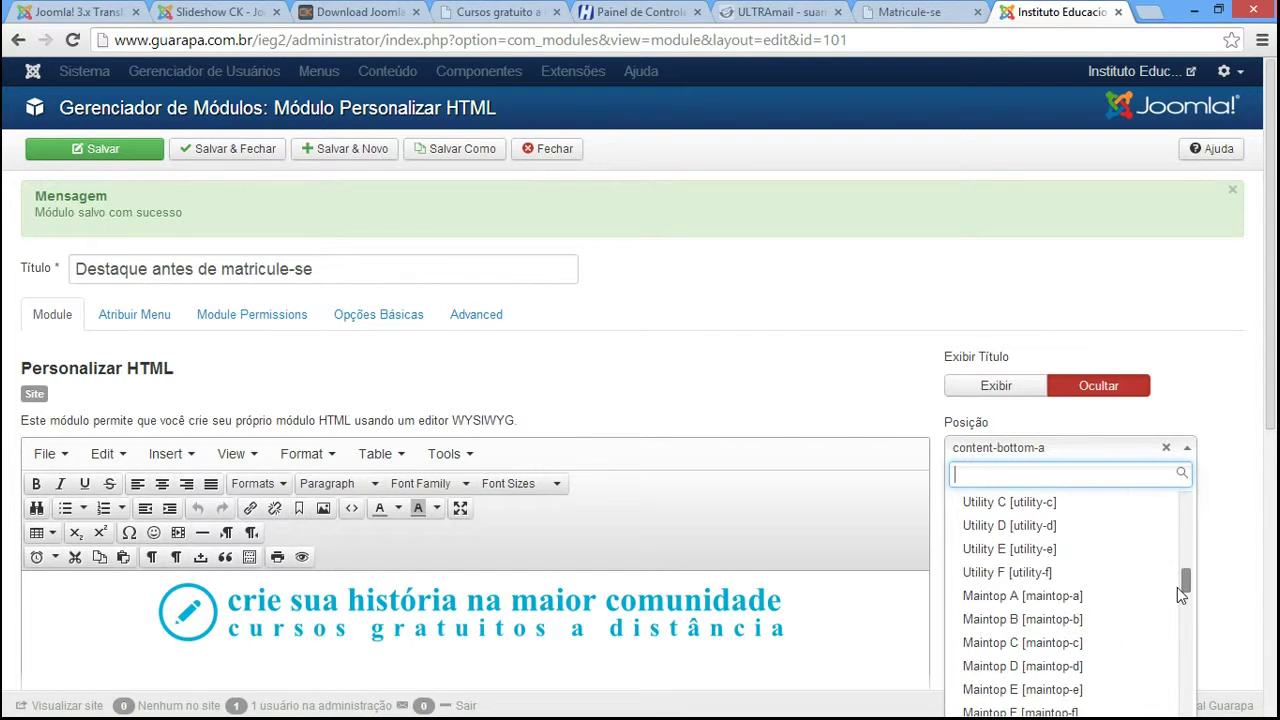
pyautogui.click(1030, 598)
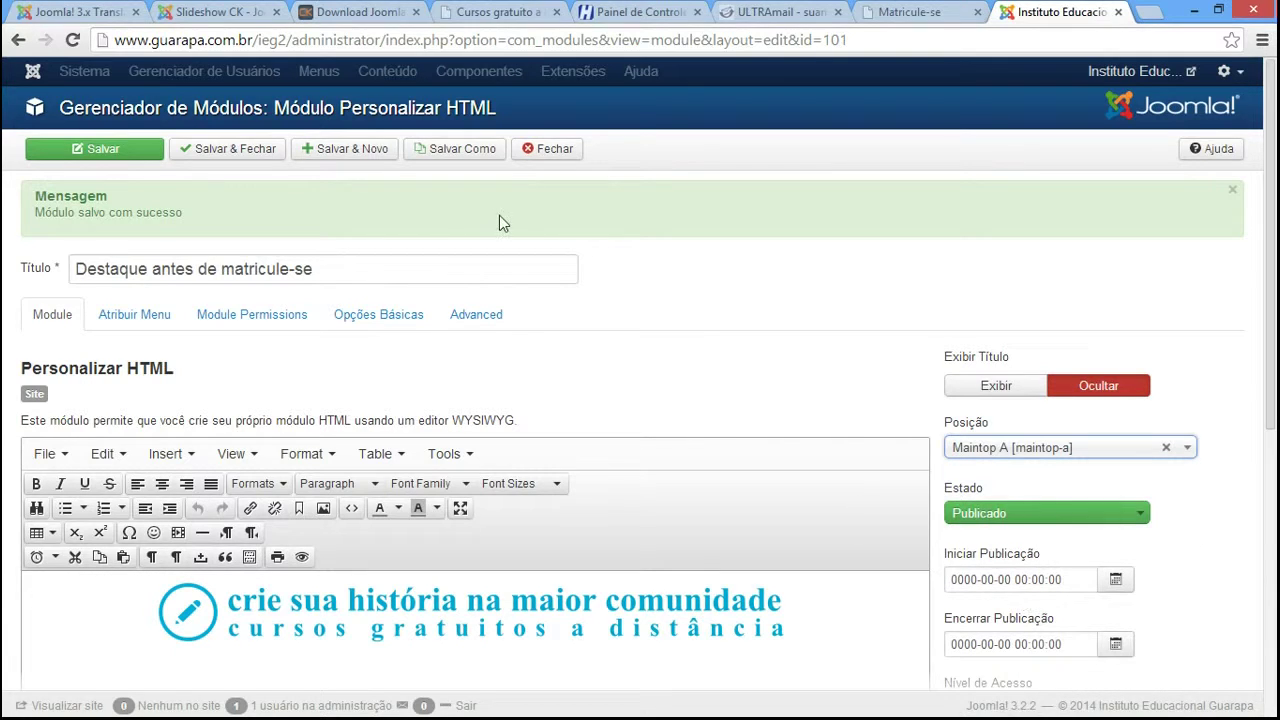
pyautogui.click(106, 152)
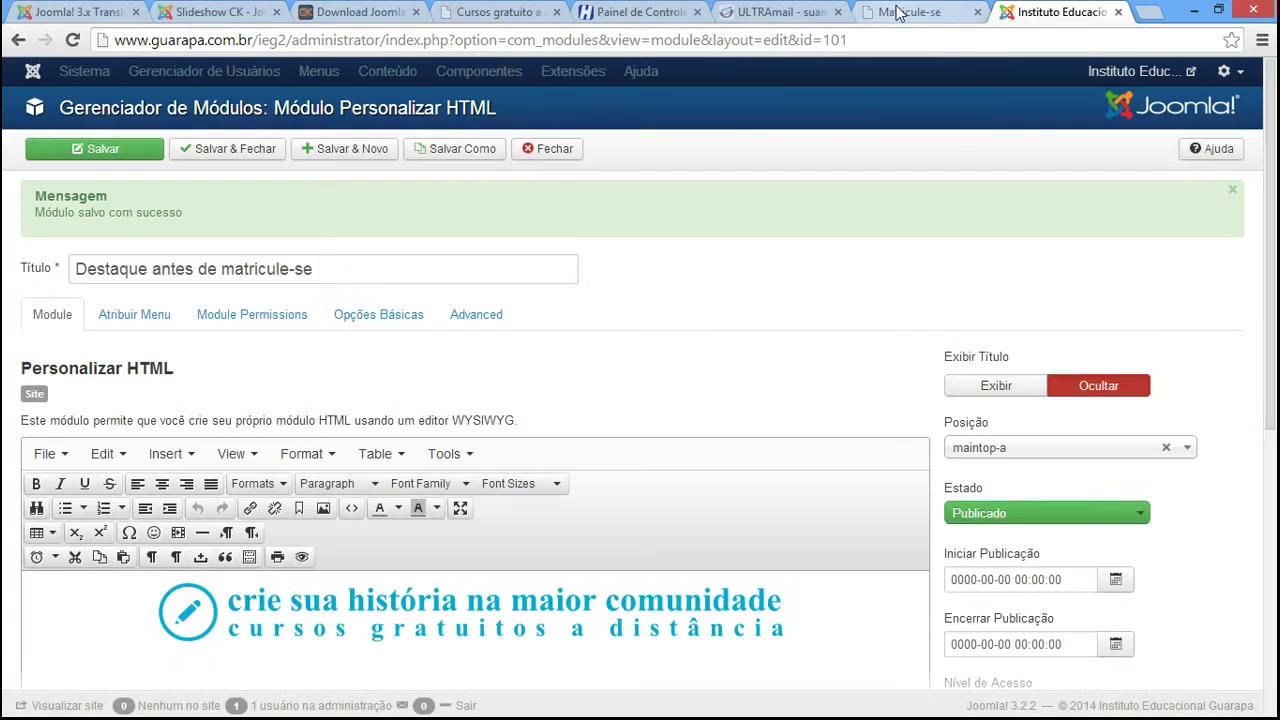
pyautogui.click(905, 11)
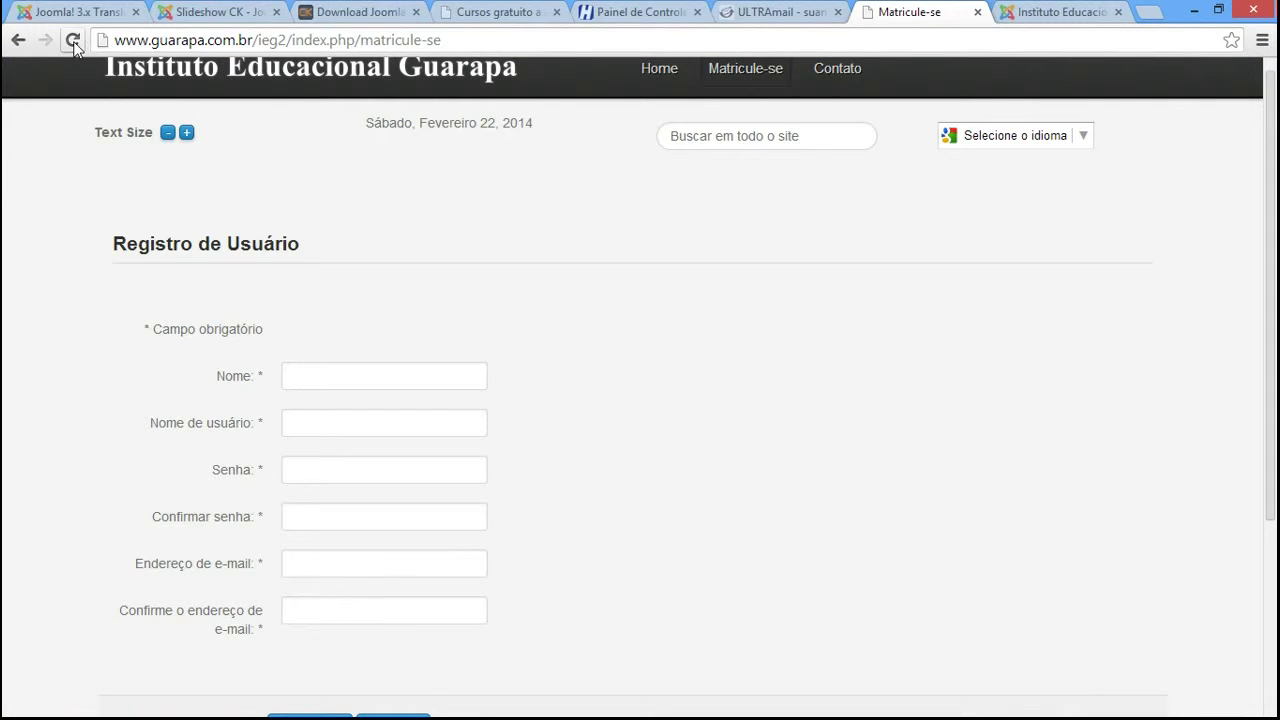
pyautogui.click(72, 41)
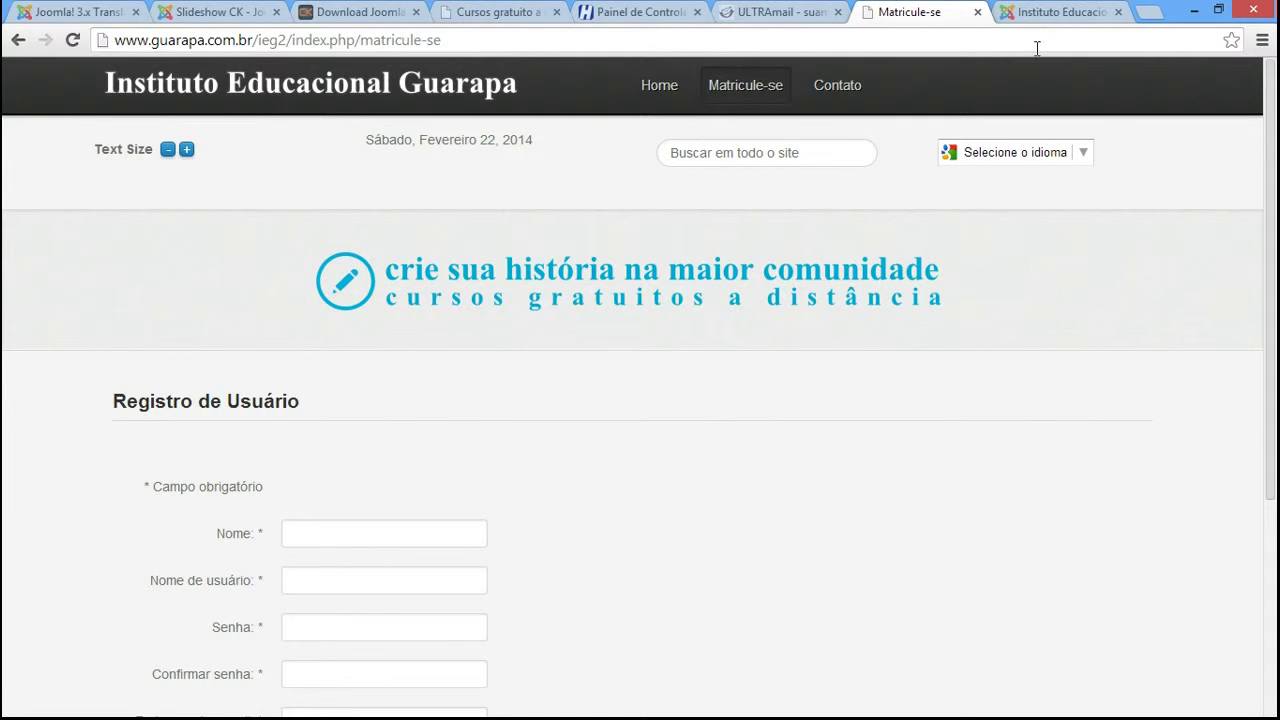
# - Assign the banner module only to selected pages (Apenas nas páginas selecionadas), excluding Contato, and save it
pyautogui.click(1036, 12)
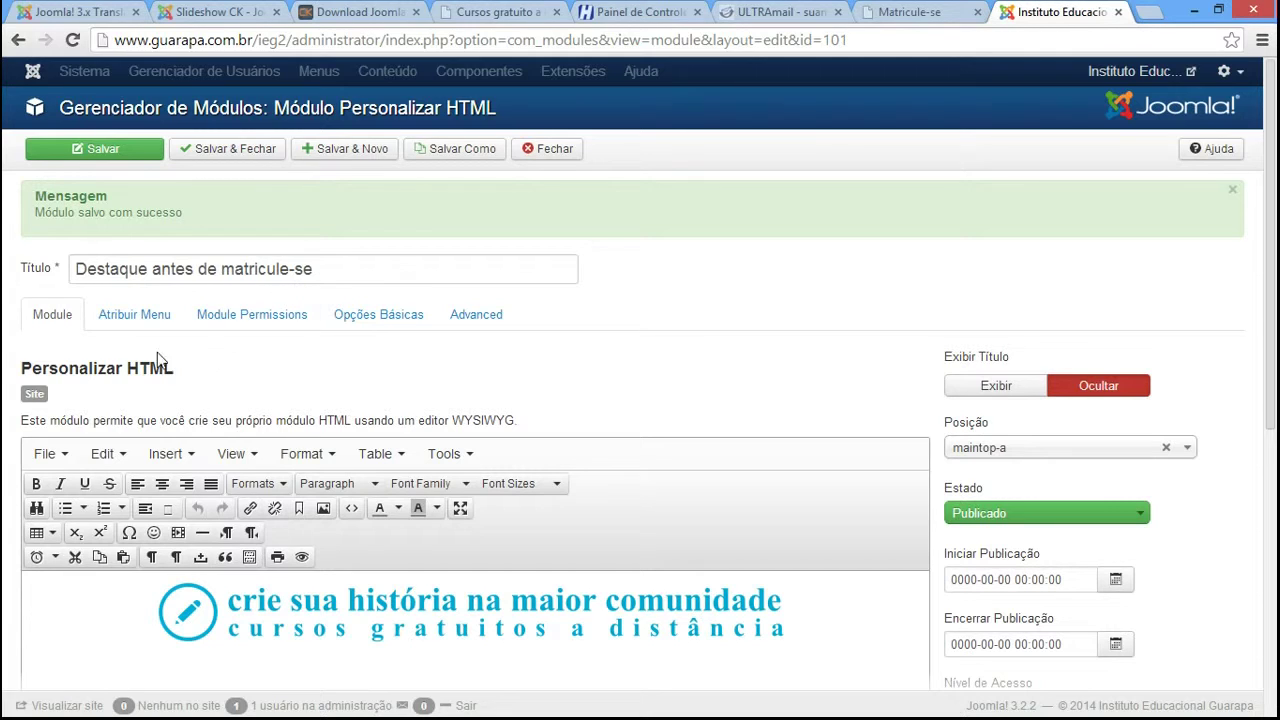
pyautogui.click(135, 322)
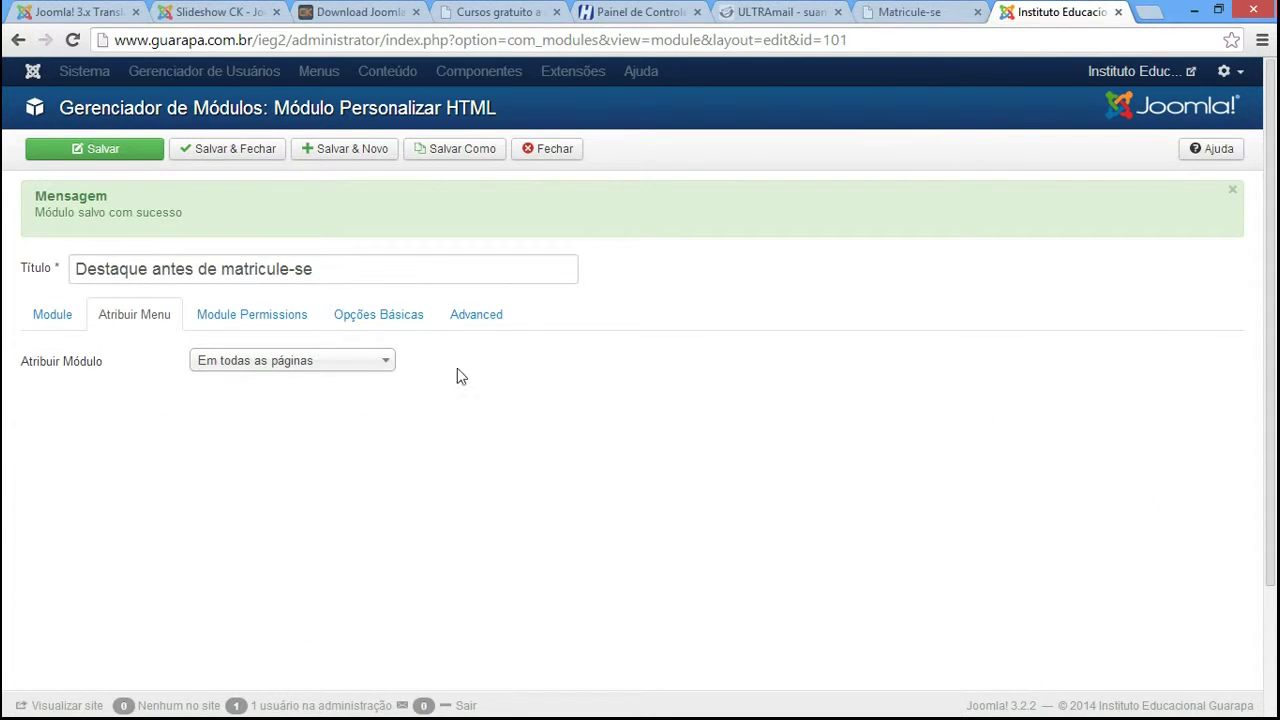
pyautogui.click(320, 366)
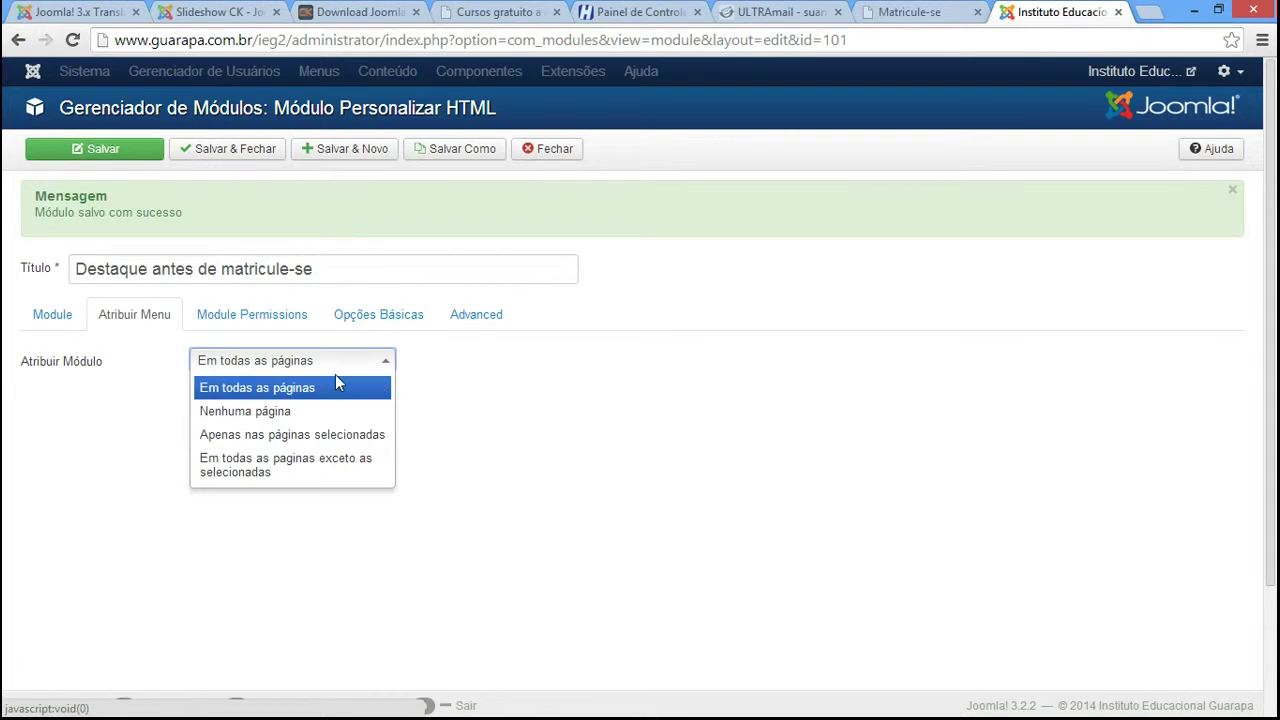
pyautogui.click(300, 436)
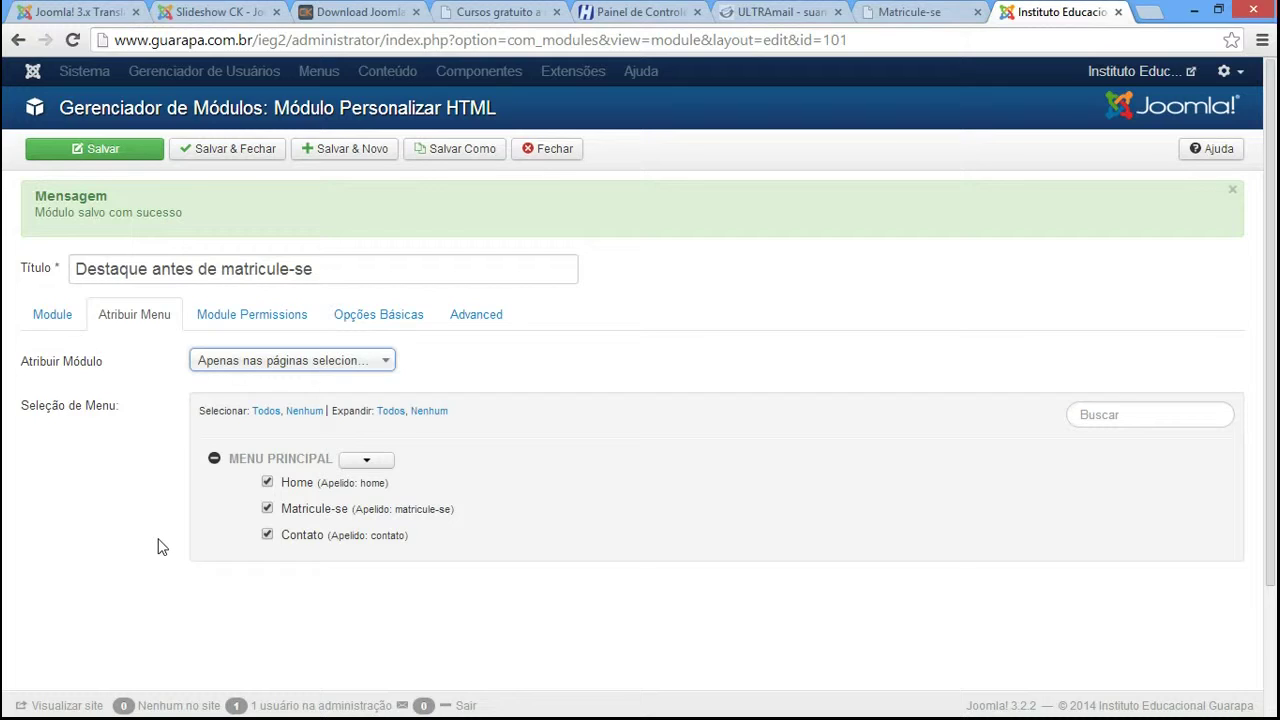
pyautogui.click(268, 537)
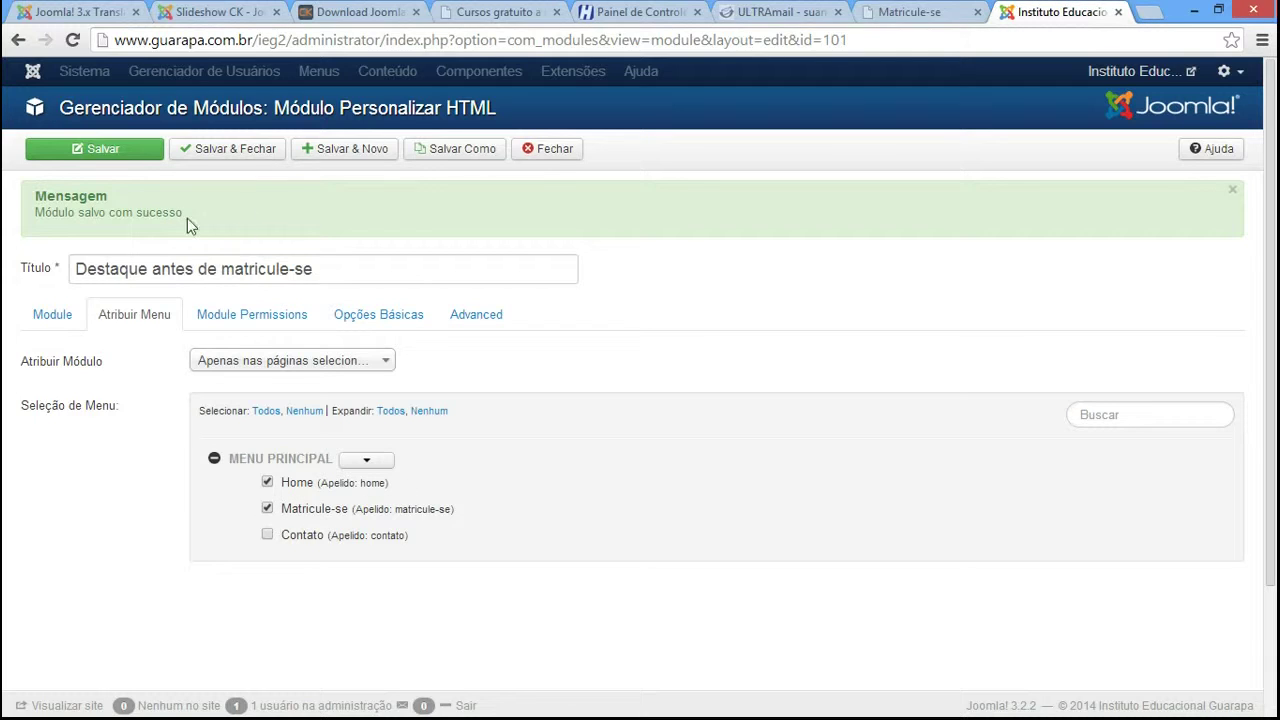
pyautogui.click(112, 152)
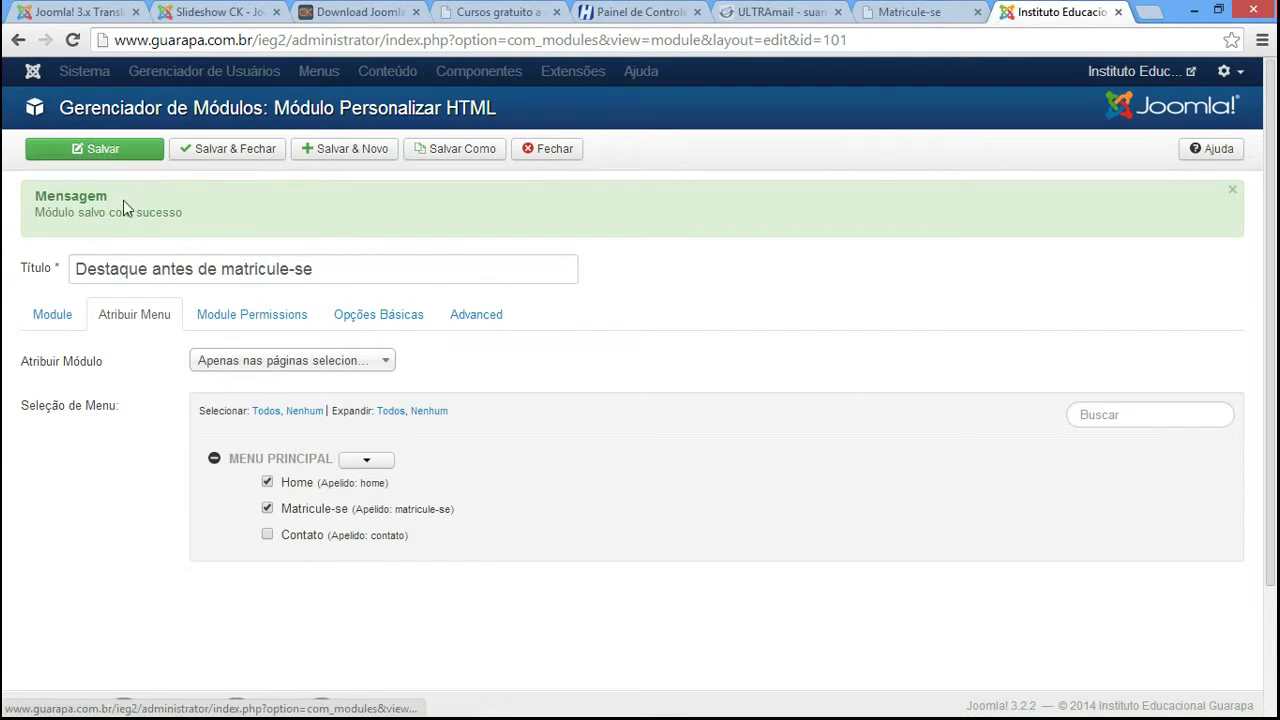
# - Check the site's Home and Contato pages for the banner, and close the banner module's editor
pyautogui.click(942, 22)
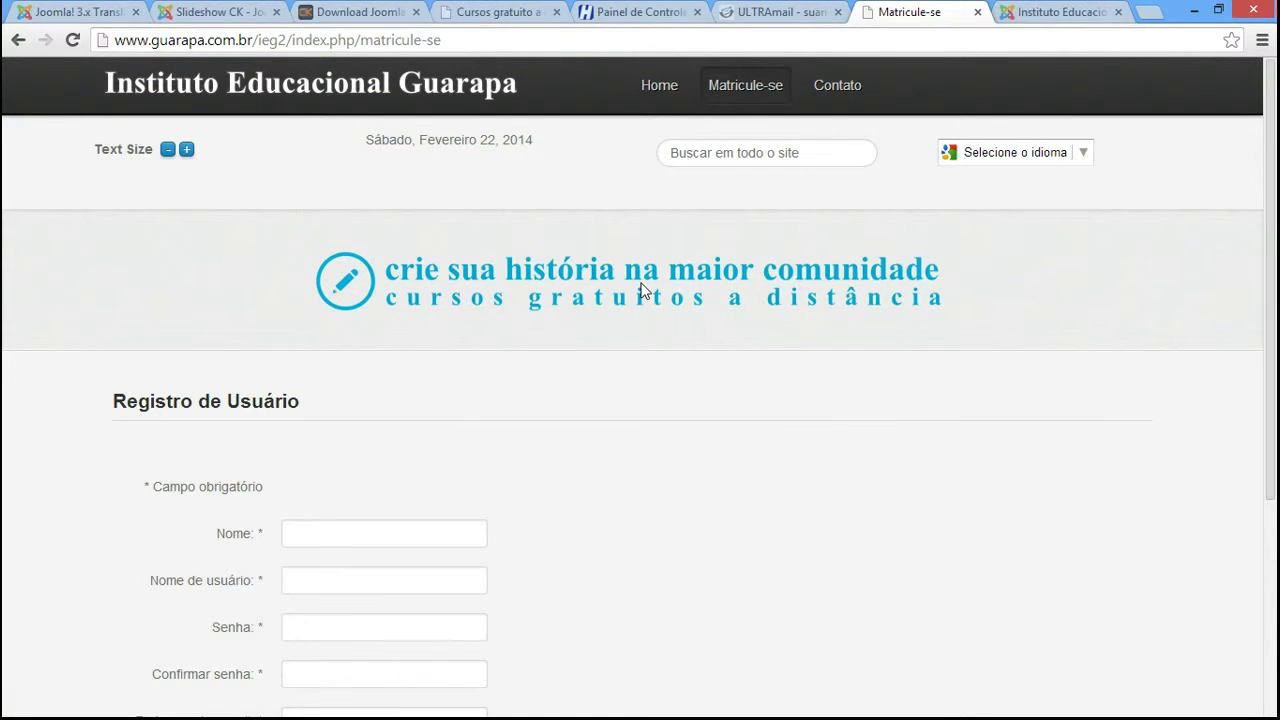
pyautogui.click(668, 90)
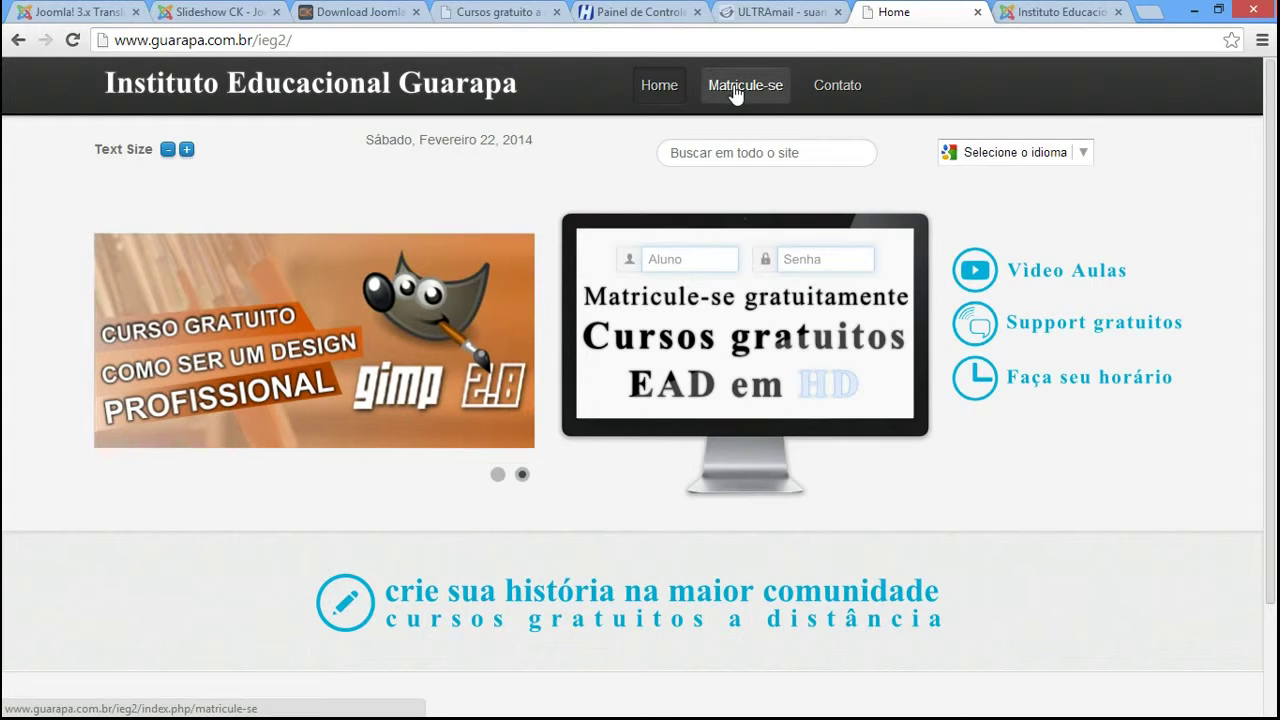
pyautogui.click(868, 103)
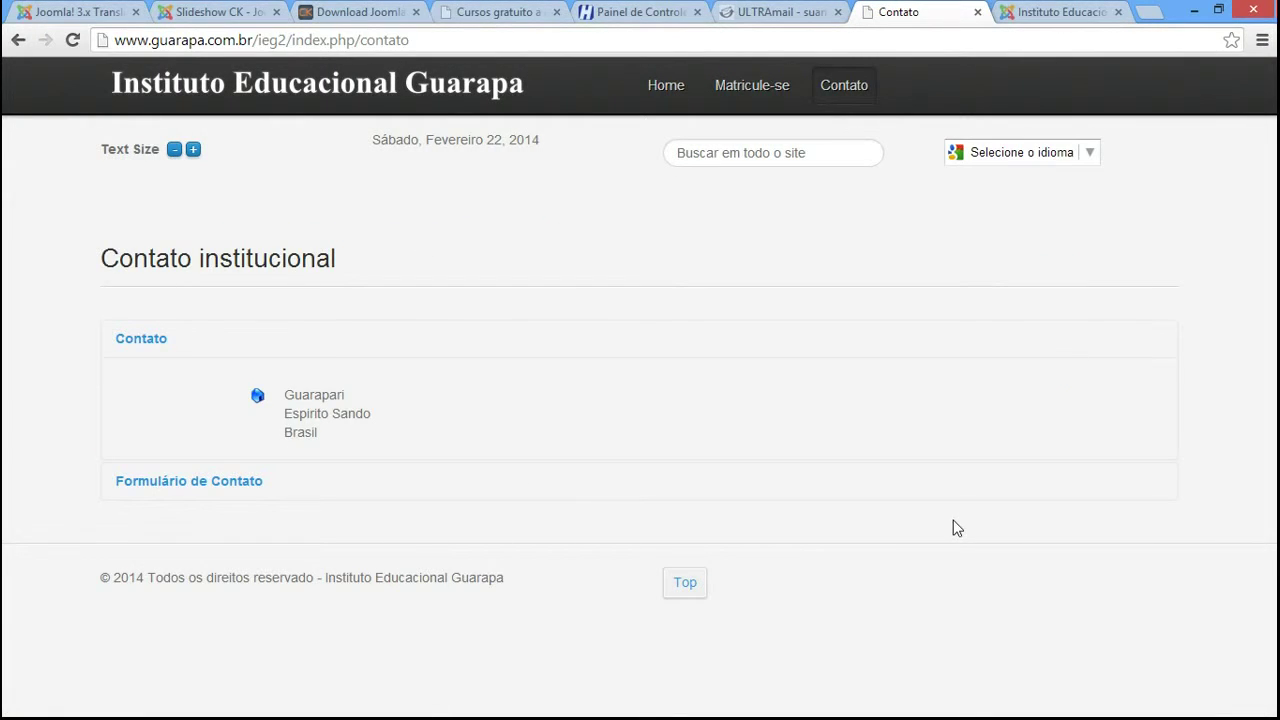
pyautogui.click(660, 105)
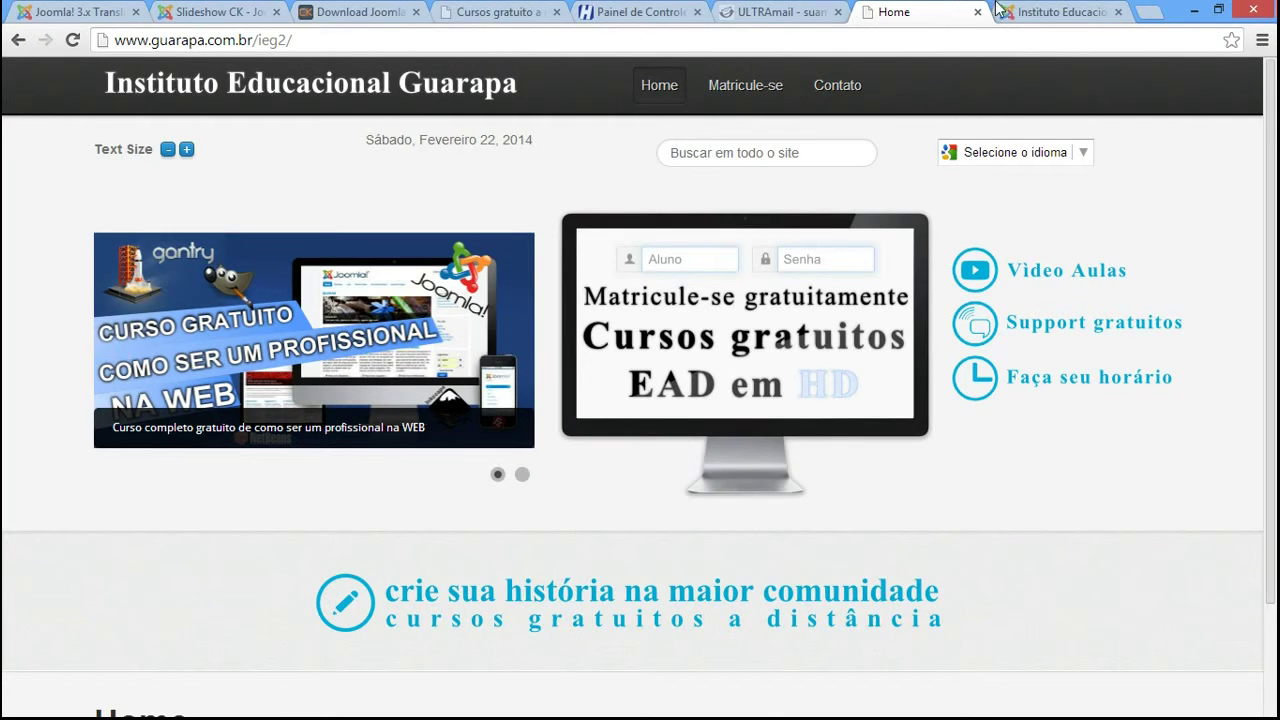
pyautogui.click(1040, 12)
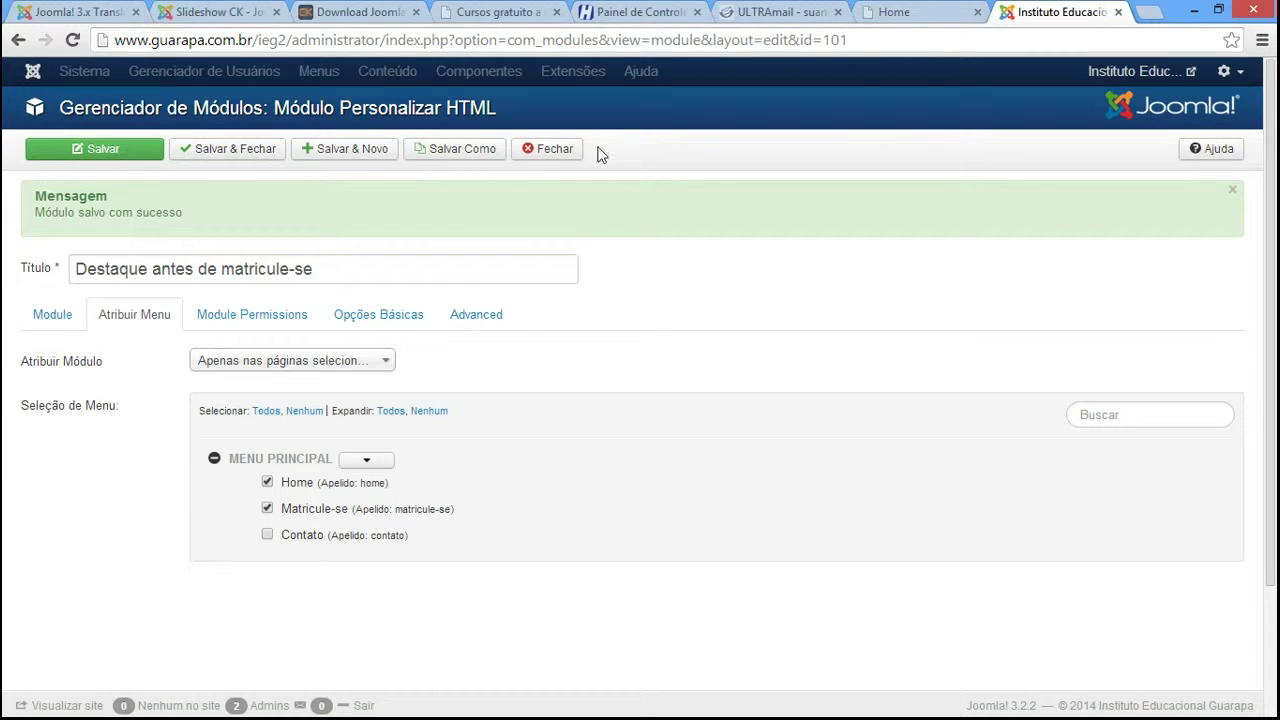
pyautogui.click(541, 155)
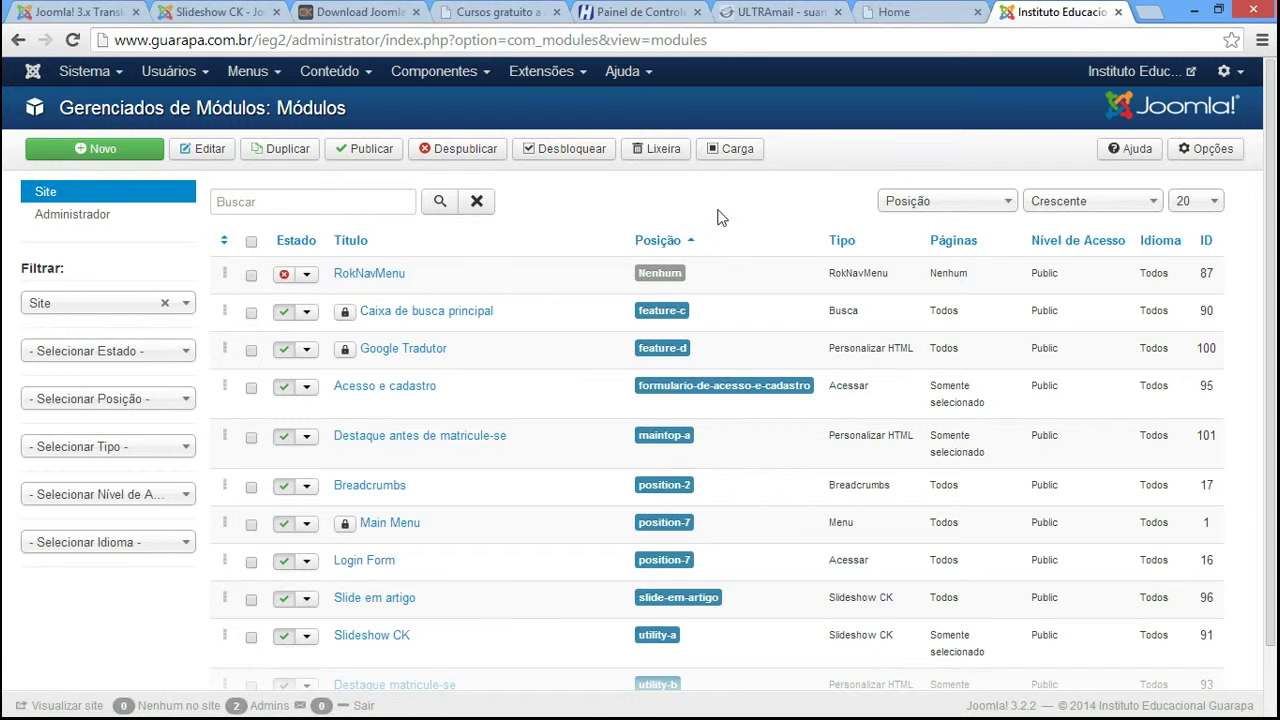
# - Open the site's Matricule-se page and examine the registration form's fields
pyautogui.click(924, 14)
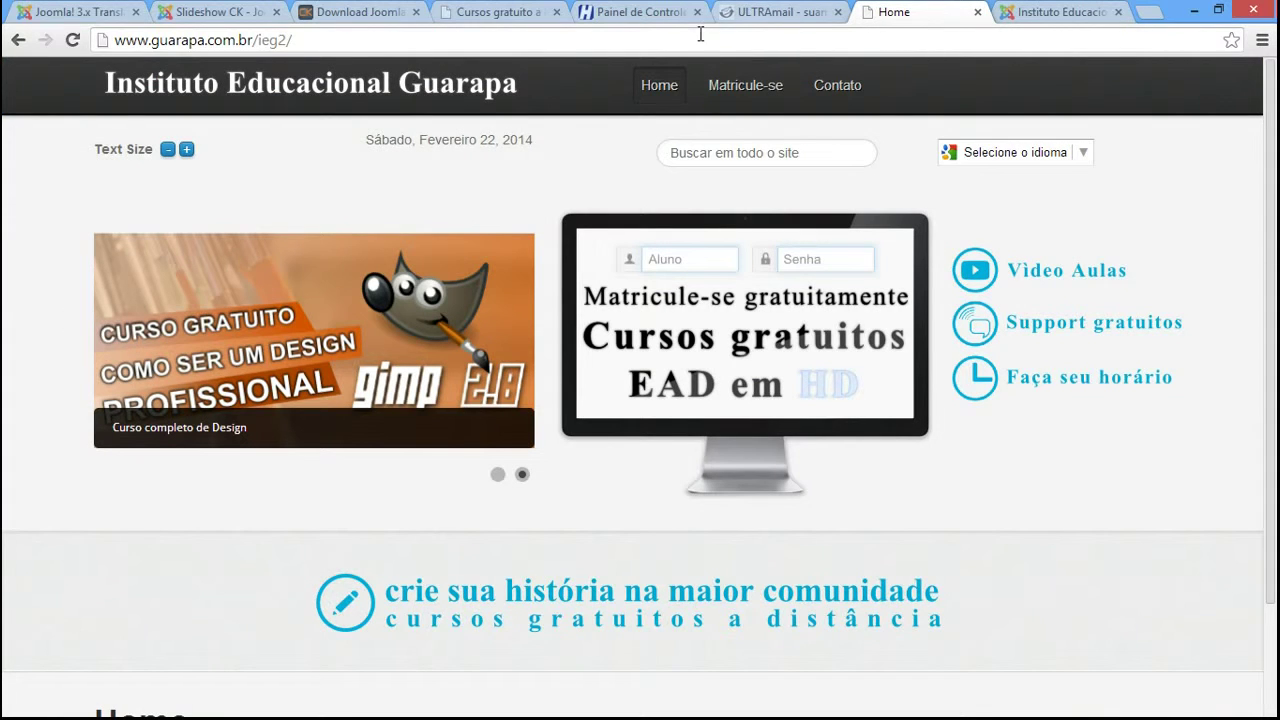
pyautogui.click(762, 100)
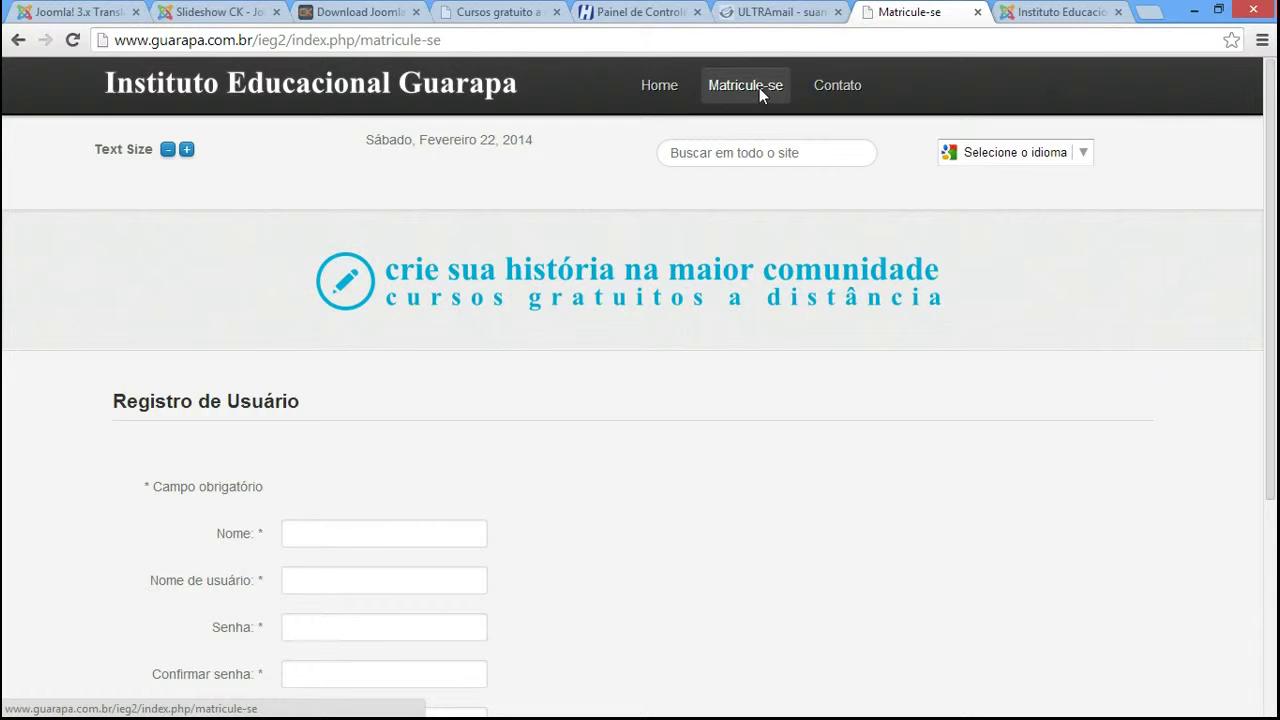
pyautogui.moveTo(1272, 130); pyautogui.dragTo(1264, 280)
pyautogui.click(309, 330)
pyautogui.click(460, 295)
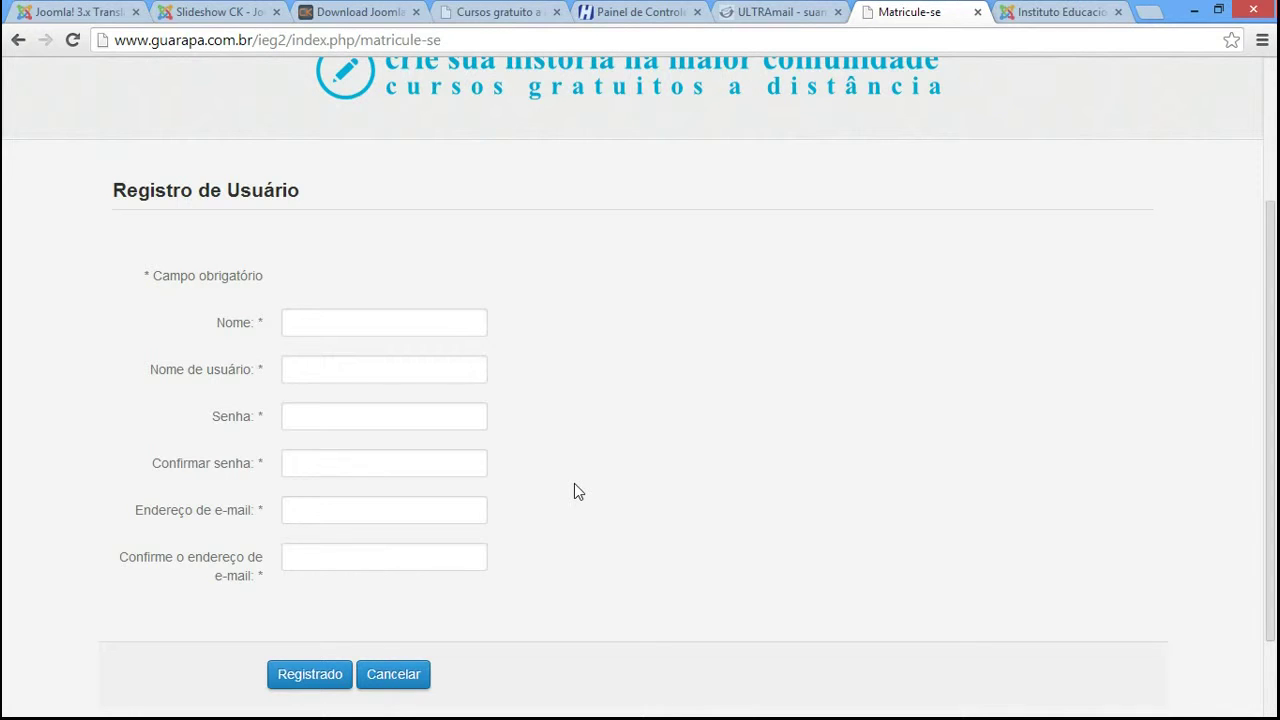
# - Open the Captcha - ReCaptcha plugin from the plugin manager and set its state to Ativado
pyautogui.click(1062, 11)
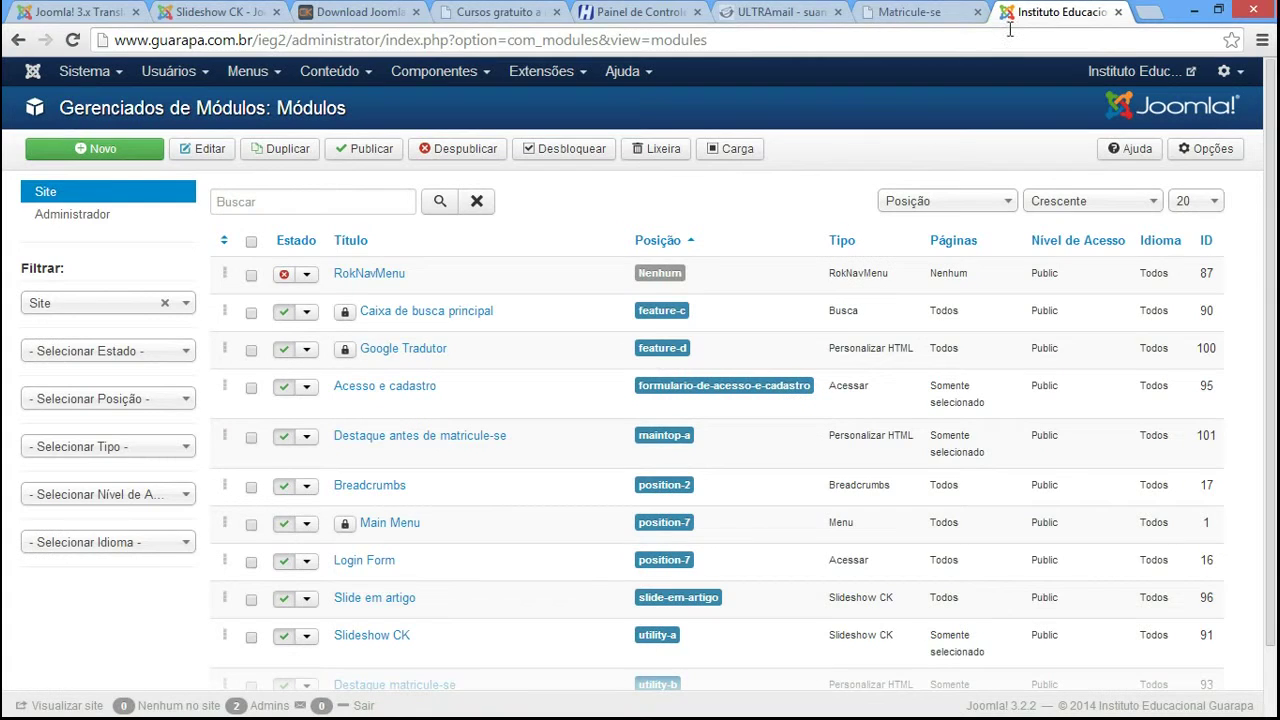
pyautogui.click(553, 82)
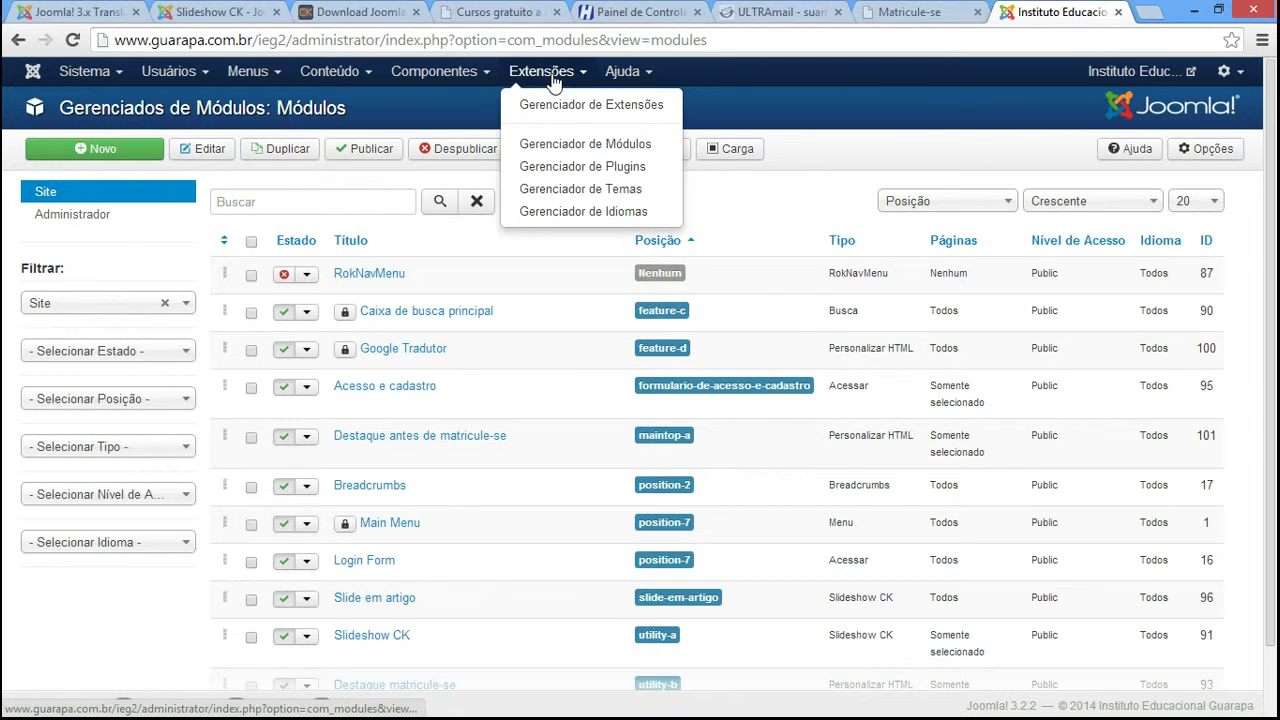
pyautogui.click(576, 166)
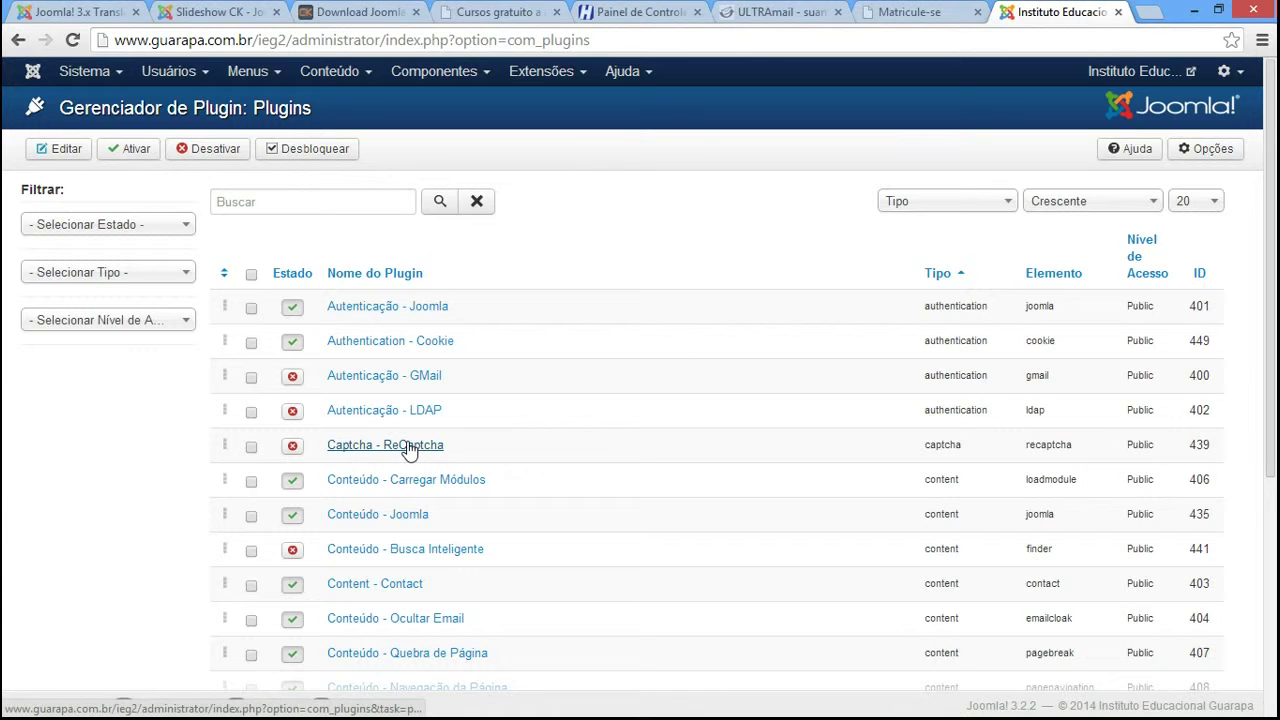
pyautogui.moveTo(454, 451); pyautogui.dragTo(337, 453)
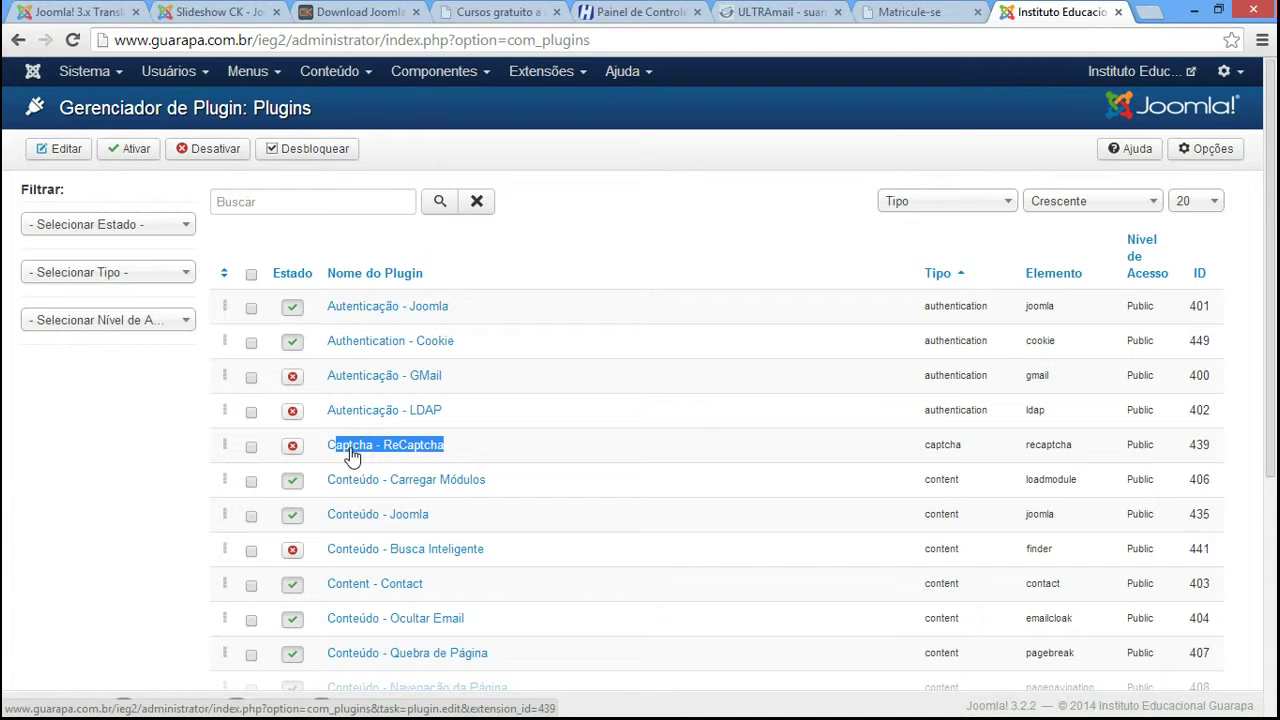
pyautogui.click(352, 455)
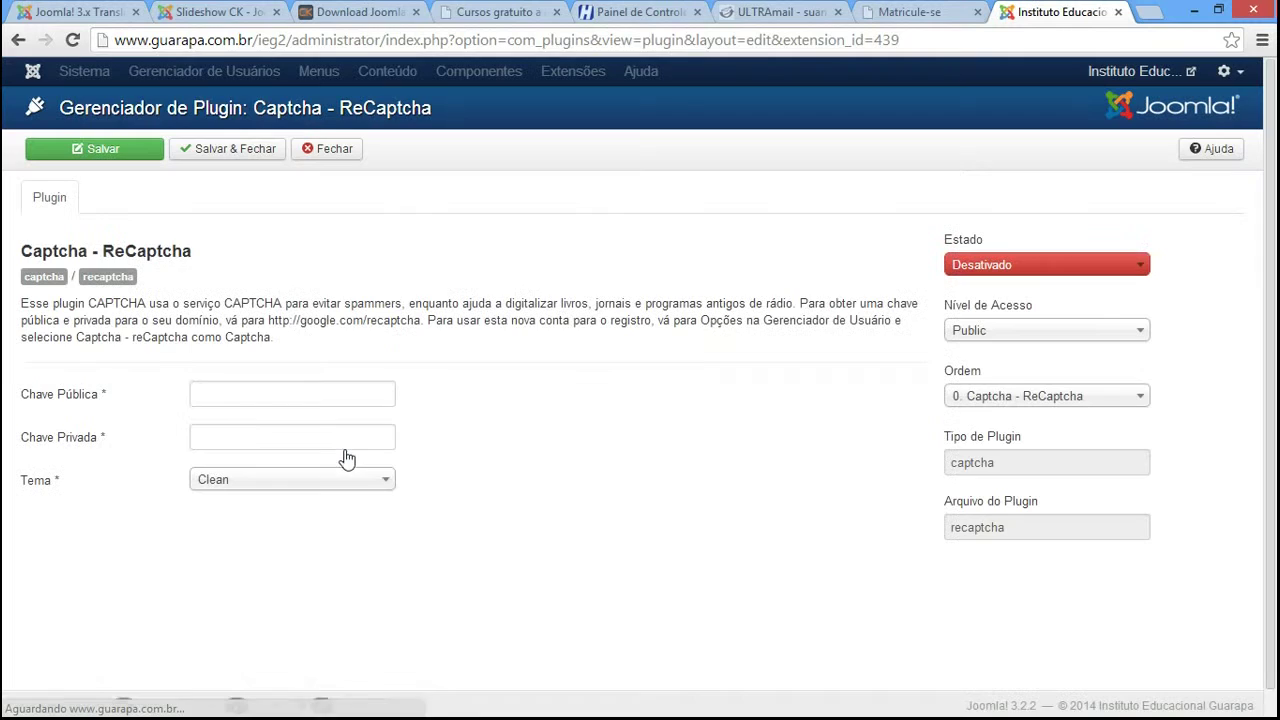
pyautogui.click(979, 266)
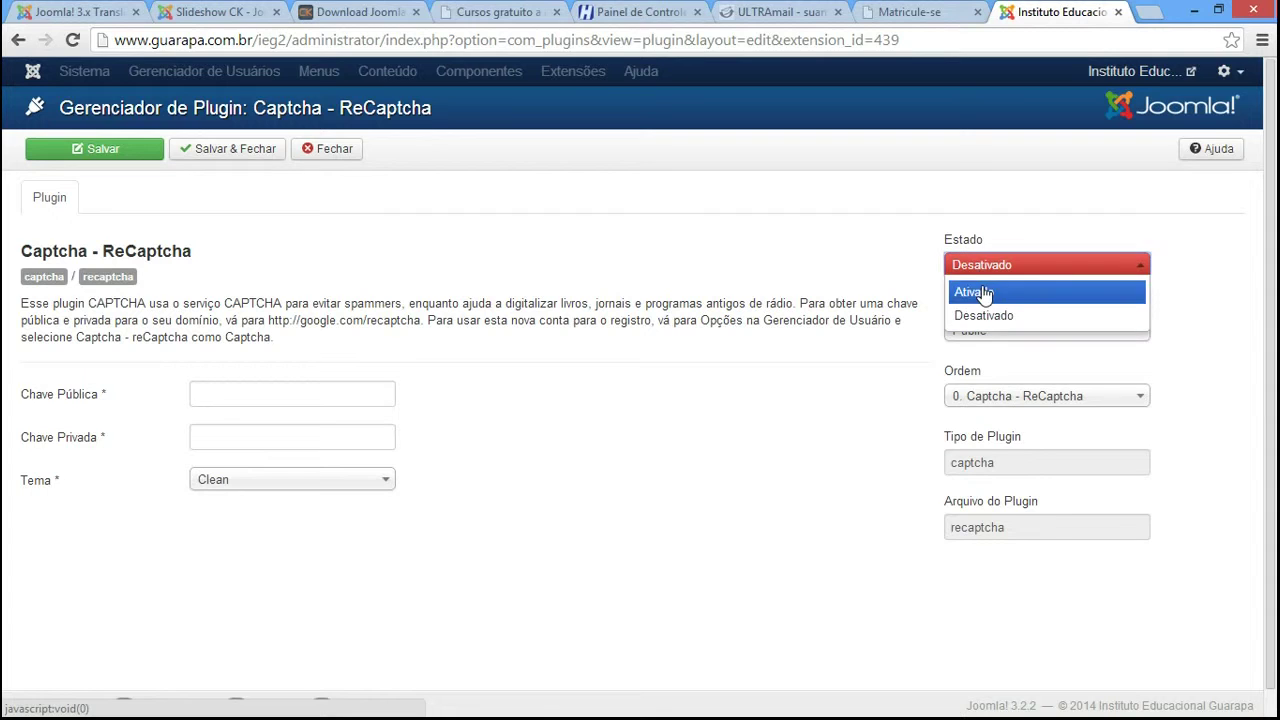
pyautogui.click(977, 287)
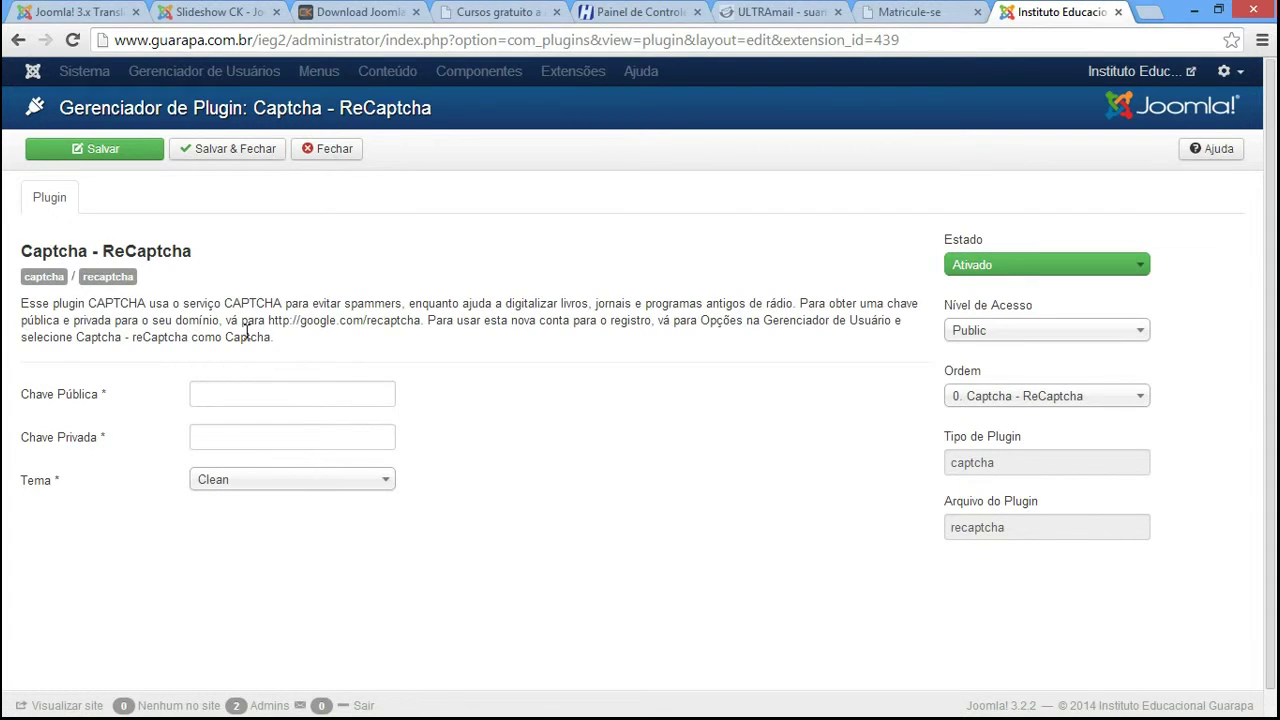
pyautogui.moveTo(267, 320); pyautogui.dragTo(421, 320)
pyautogui.hotkey('ctrl', 'c')
pyautogui.hotkey('ctrl', 'shift', 'n')
pyautogui.hotkey('ctrl', 'v')
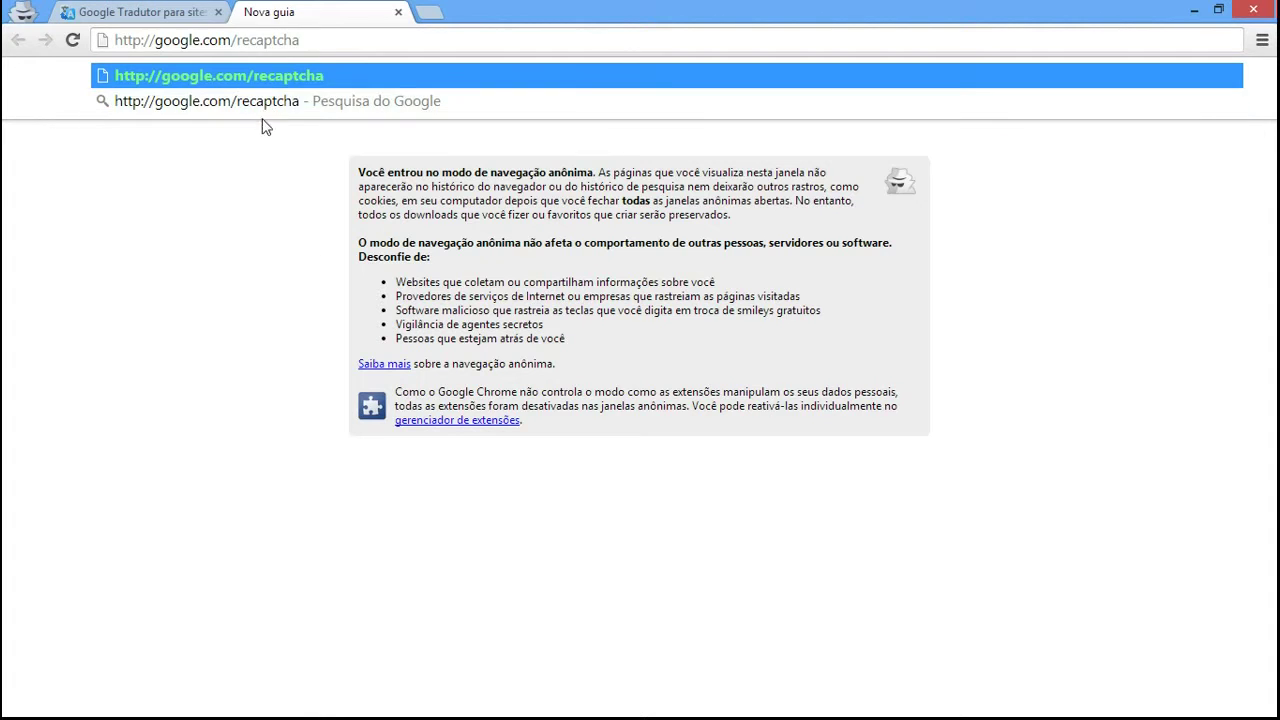
pyautogui.press('Return')
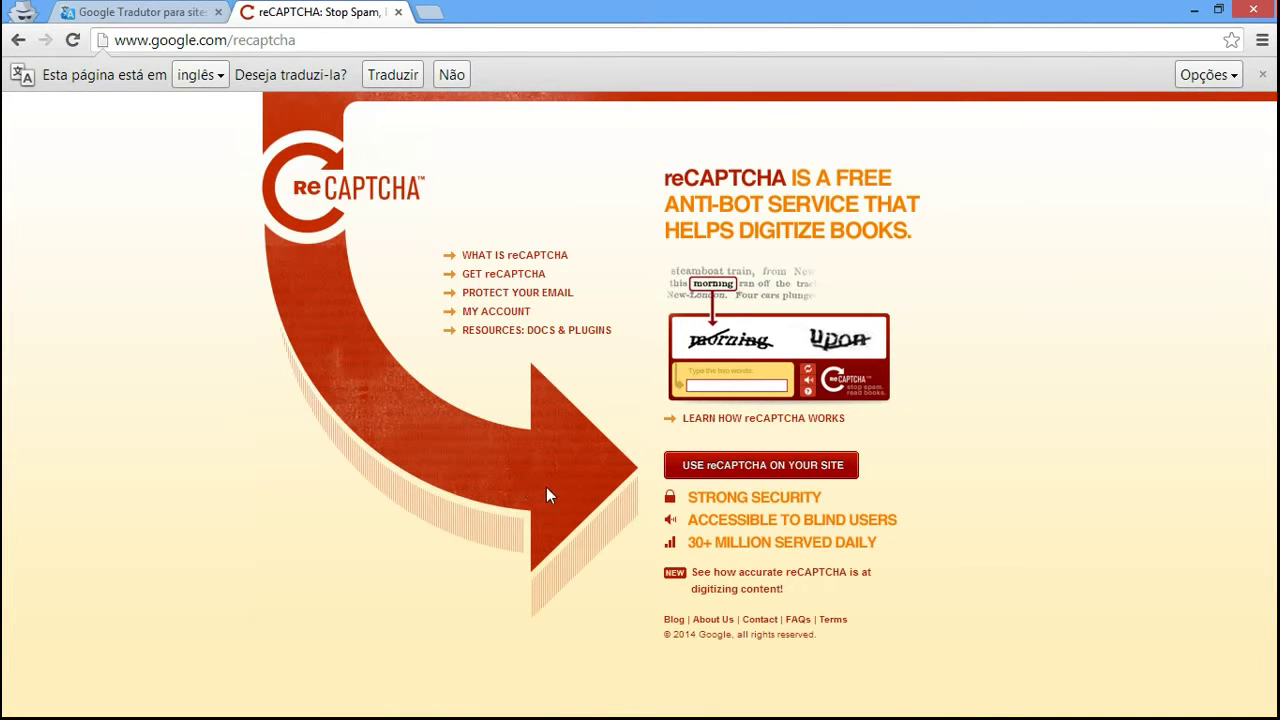
pyautogui.click(748, 466)
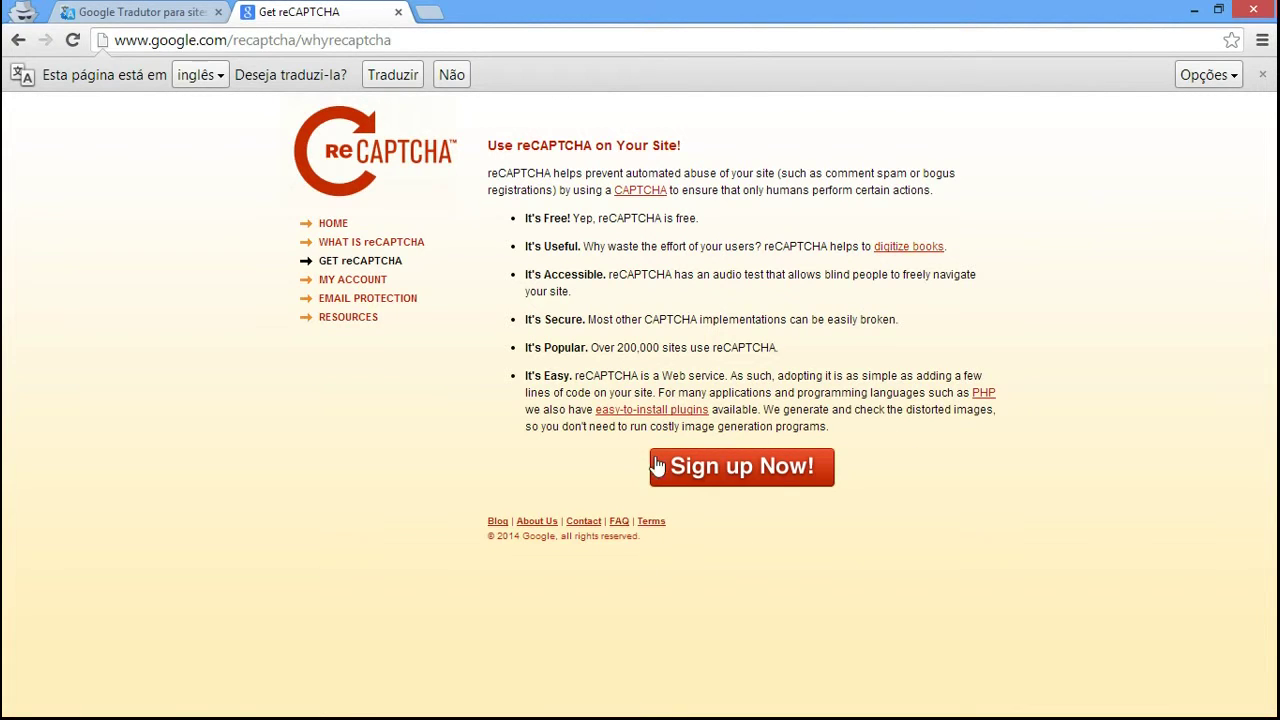
pyautogui.click(737, 466)
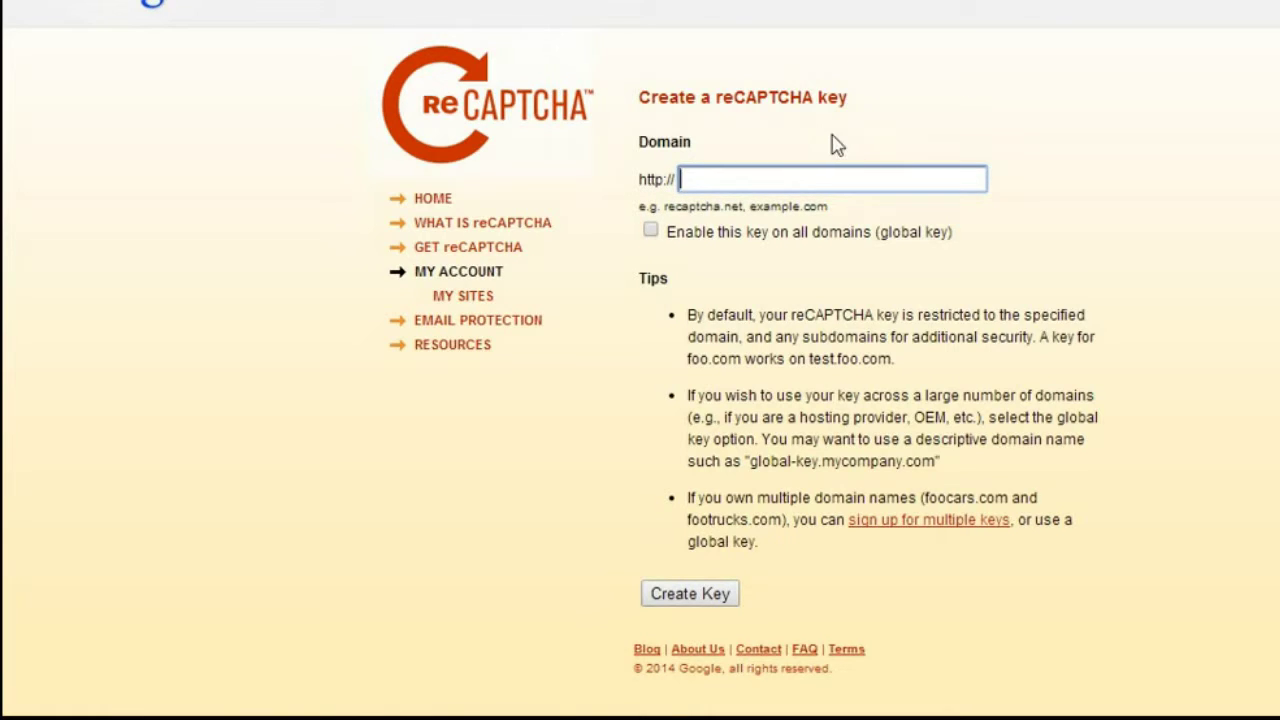
pyautogui.write('www.guarapa.com.br')
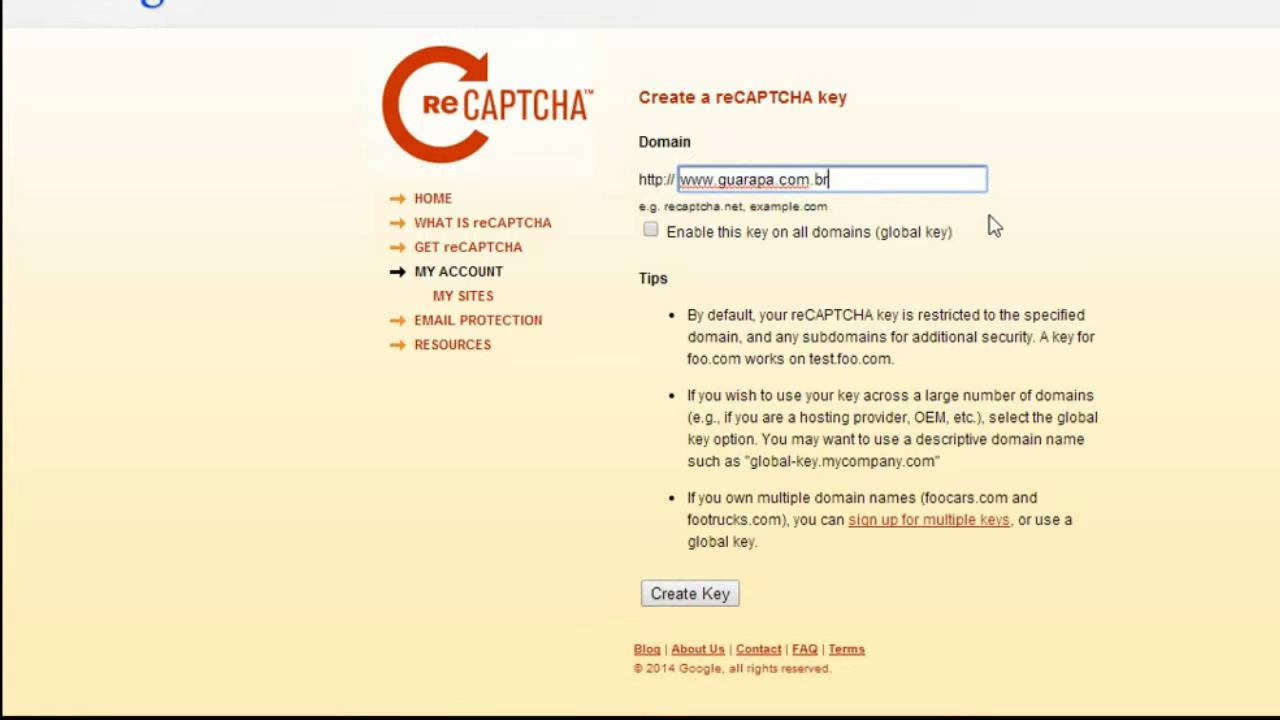
pyautogui.click(1104, 239)
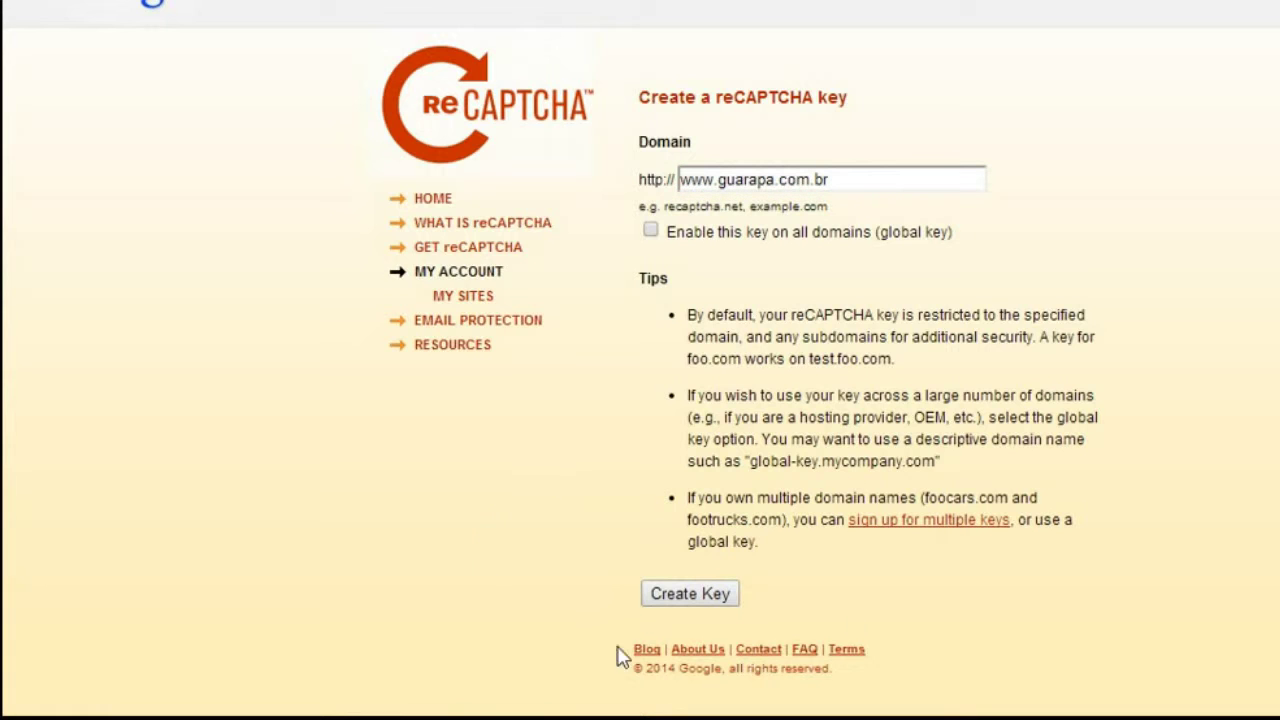
pyautogui.click(714, 597)
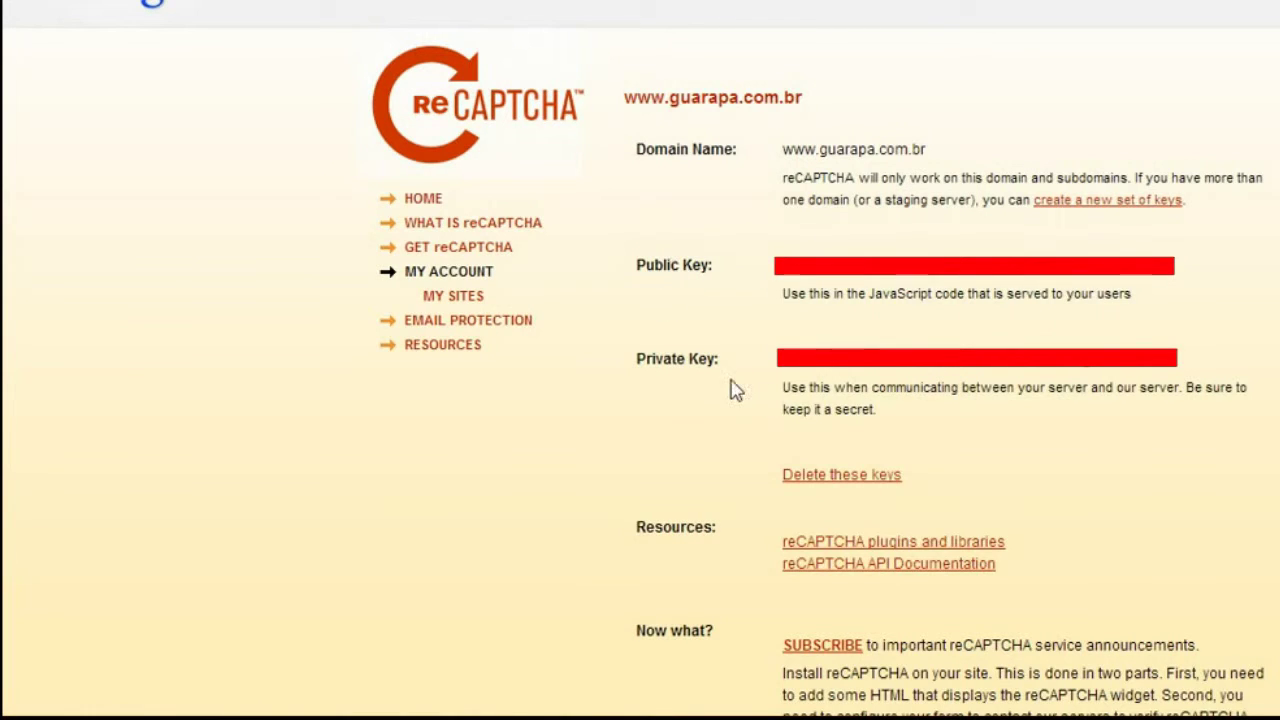
# - Copy the generated reCAPTCHA public key into the Joomla plugin's Chave Pública field
pyautogui.moveTo(785, 275); pyautogui.dragTo(1150, 285)
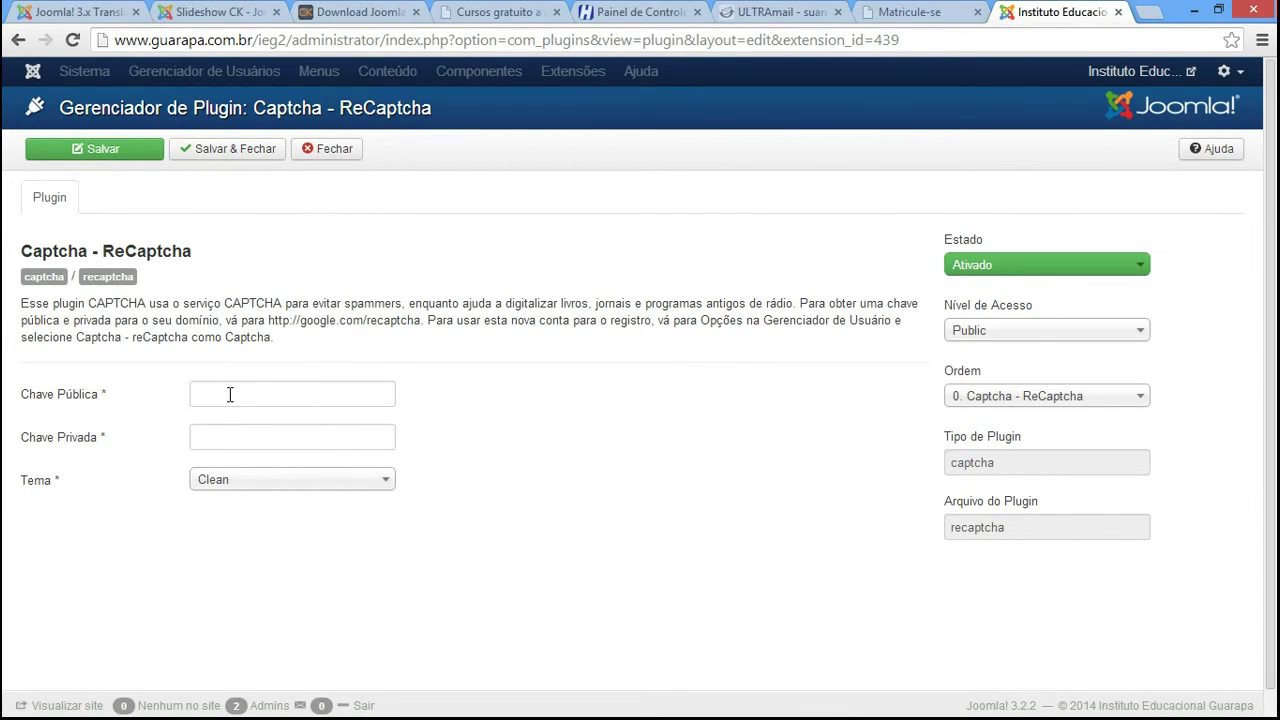
pyautogui.click(230, 394)
pyautogui.hotkey('ctrl', 'v')
# - Copy the generated reCAPTCHA private key for the plugin's Chave Privada field and return to the Joomla plugin
pyautogui.click(223, 434)
pyautogui.moveTo(117, 703)
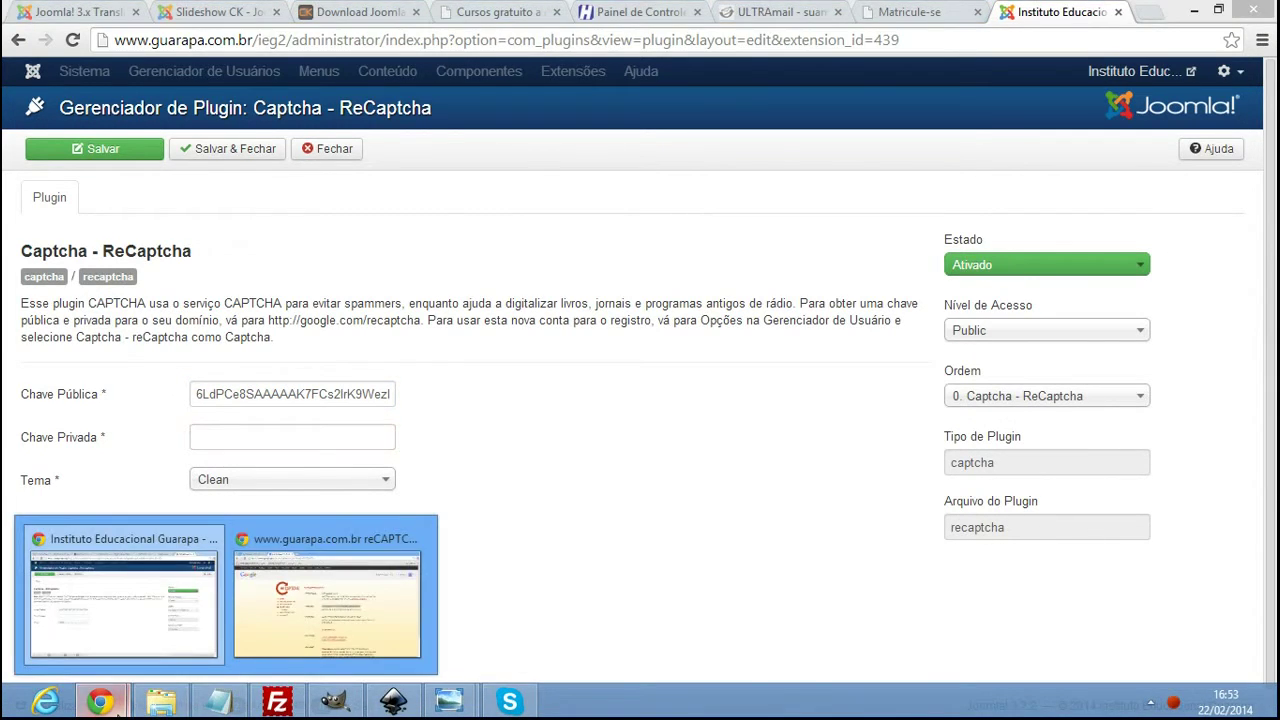
pyautogui.click(327, 600)
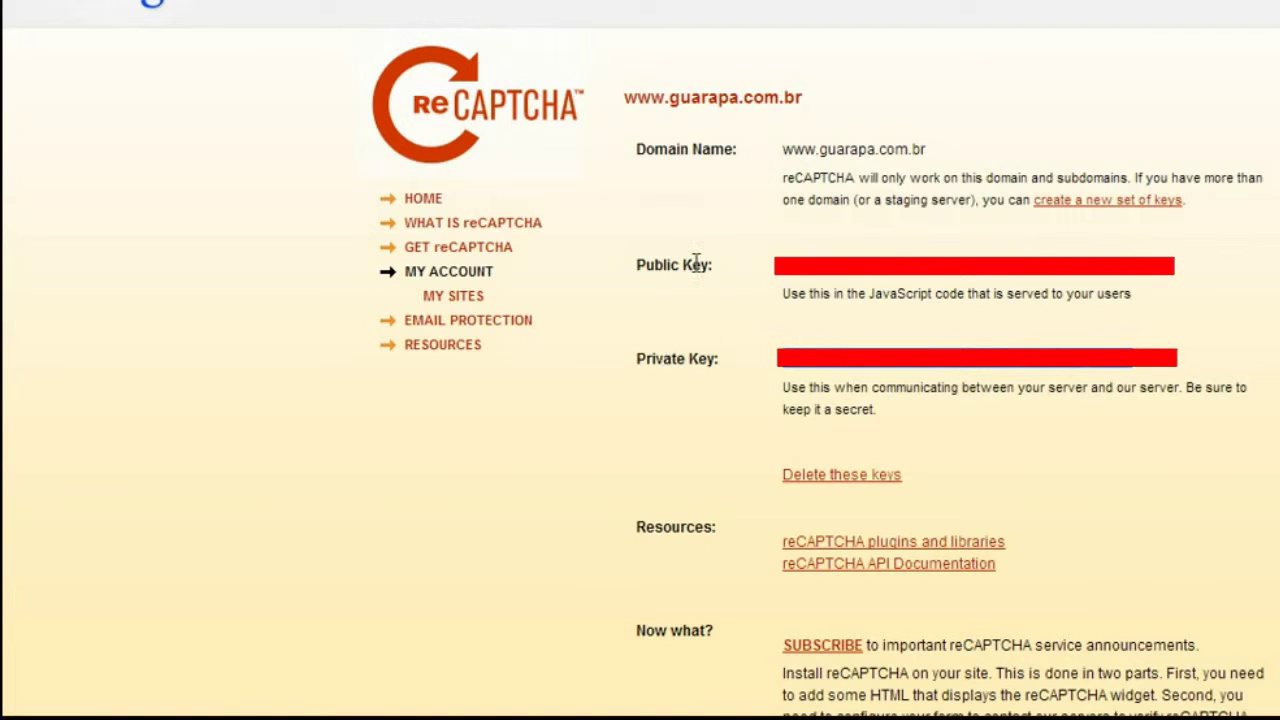
pyautogui.moveTo(785, 366); pyautogui.dragTo(1062, 364)
pyautogui.click(131, 694)
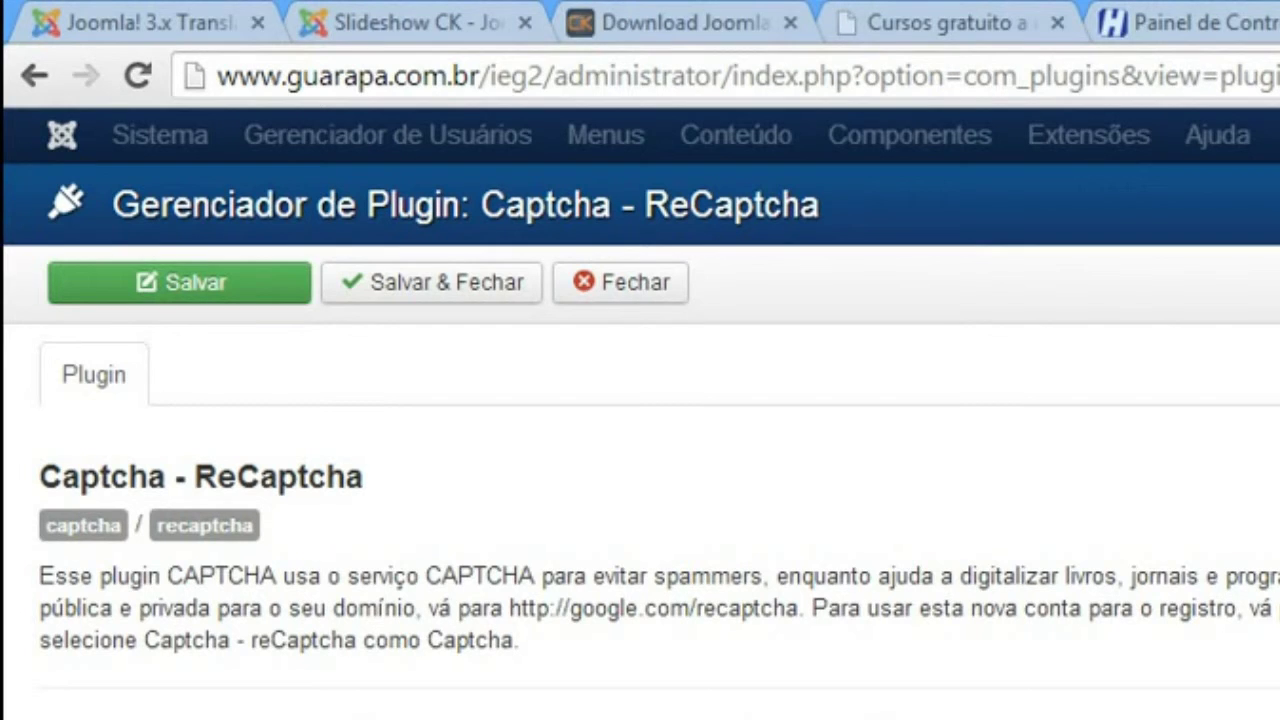